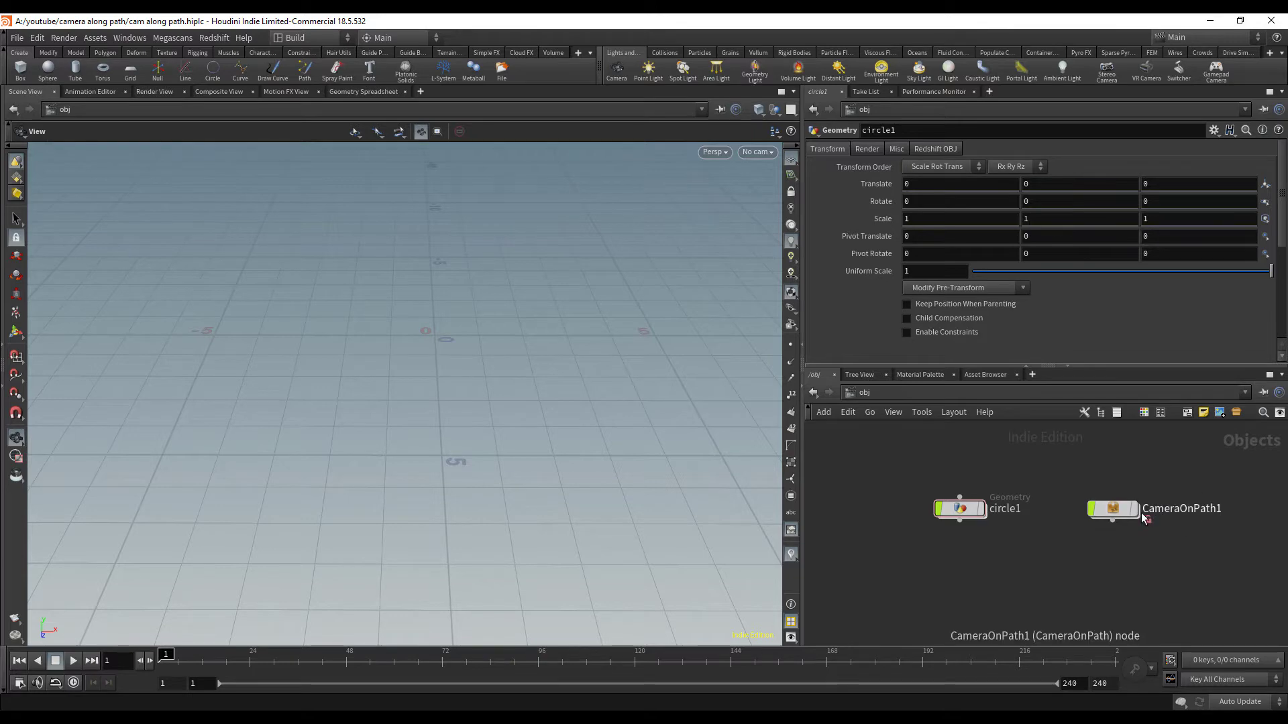
- Examine the node networks inside CameraOnPath1 down to camera_followpath_lookat, and return to the object level
{"action": "double_click", "coordinate": [1120, 509]}
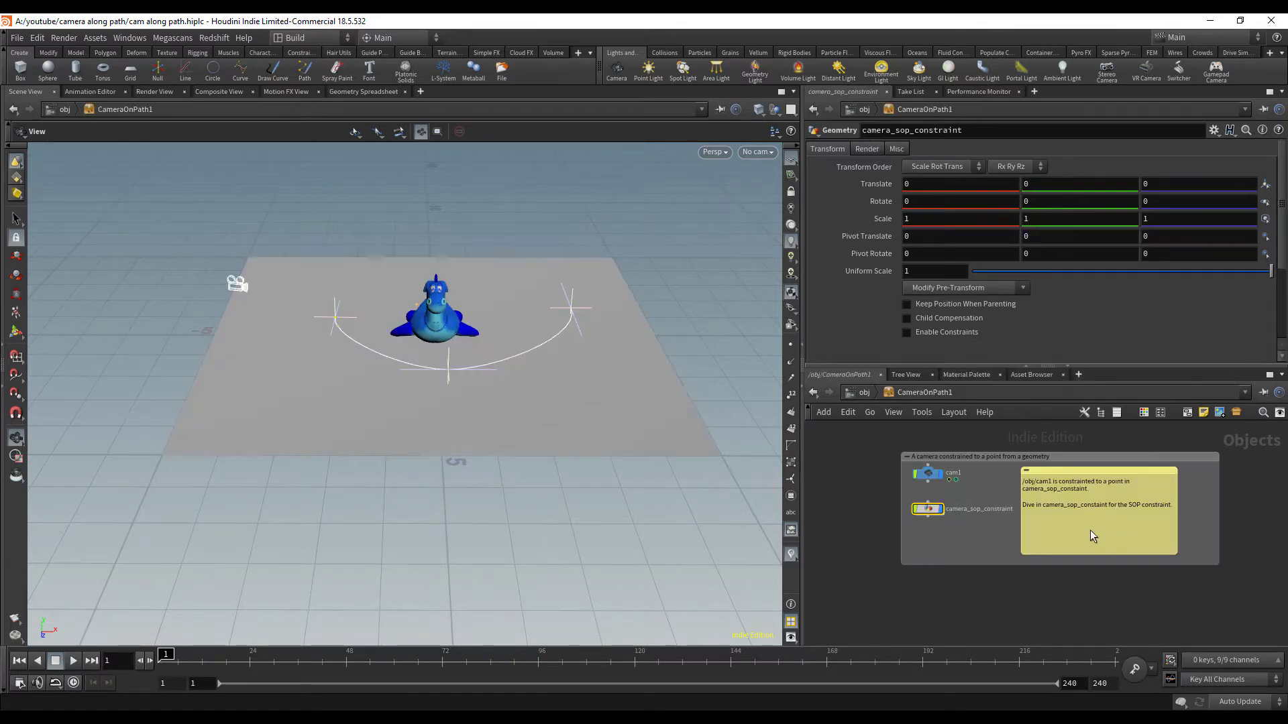
{"action": "double_click", "coordinate": [924, 510]}
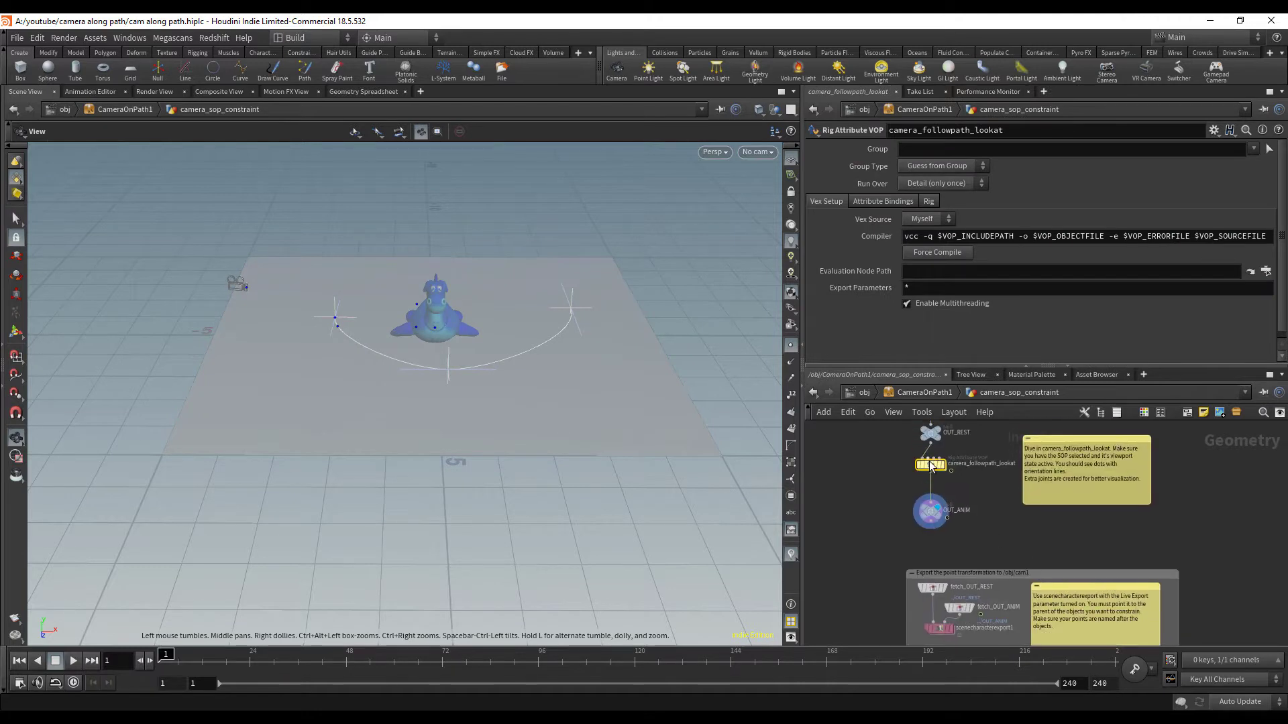
{"action": "double_click", "coordinate": [931, 465]}
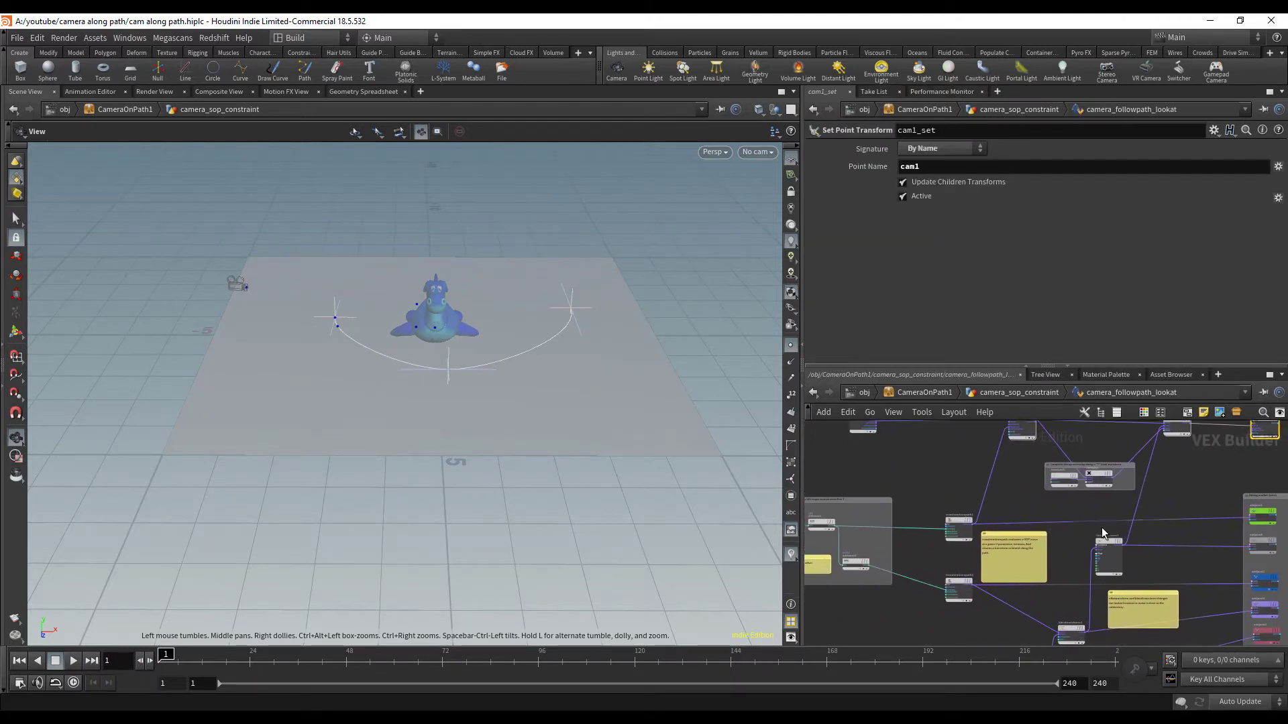
{"action": "mouse_move", "coordinate": [1101, 526]}
{"action": "middle_mouse_down"}
{"action": "mouse_move", "coordinate": [1089, 477]}
{"action": "mouse_move", "coordinate": [1120, 489]}
{"action": "mouse_move", "coordinate": [1204, 471]}
{"action": "mouse_move", "coordinate": [1174, 511]}
{"action": "middle_mouse_up"}
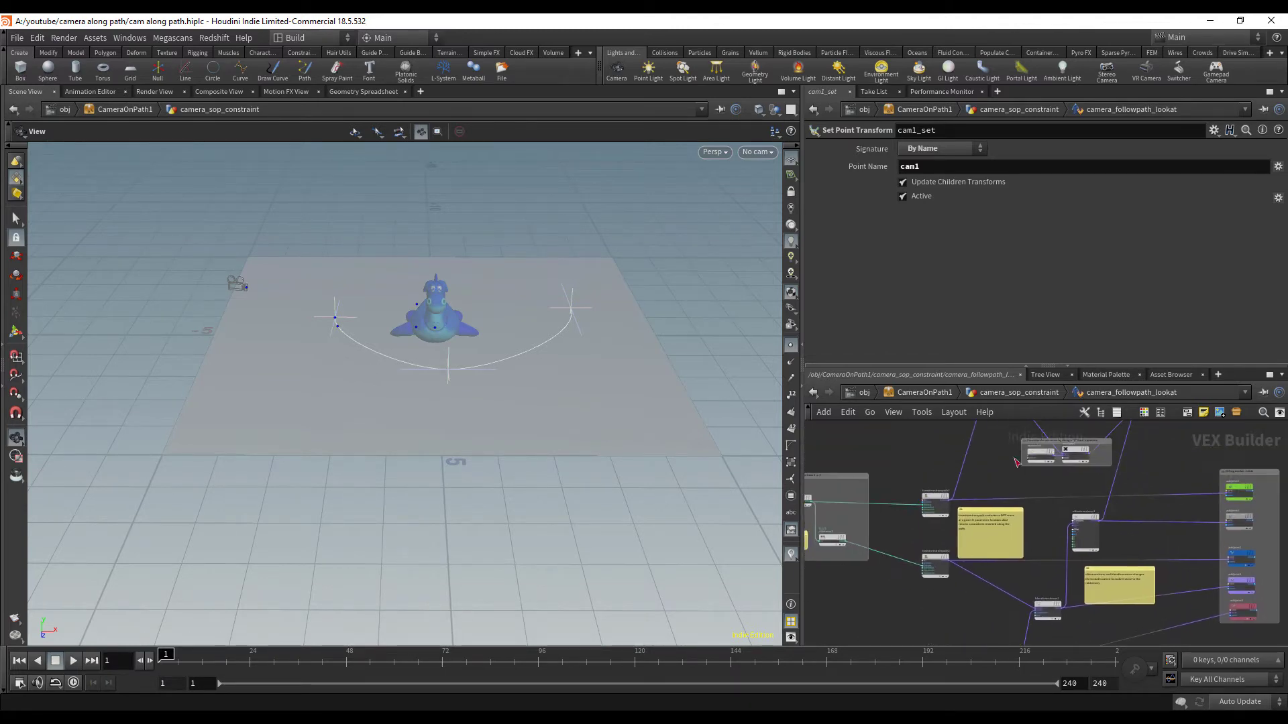
{"action": "left_click", "coordinate": [864, 393]}
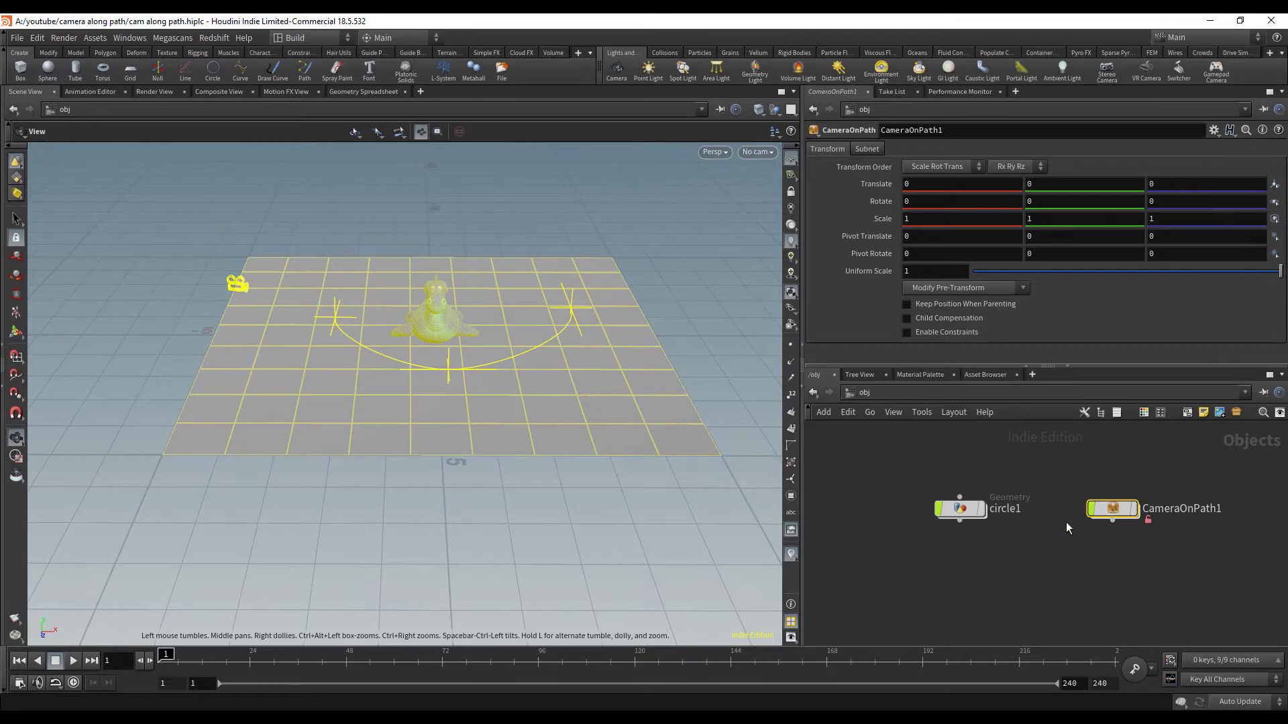
{"action": "middle_click_drag", "start_coordinate": [1061, 583], "coordinate": [1104, 577]}
{"action": "middle_click_drag", "start_coordinate": [1202, 540], "coordinate": [1164, 543]}
{"action": "left_click", "coordinate": [985, 566]}
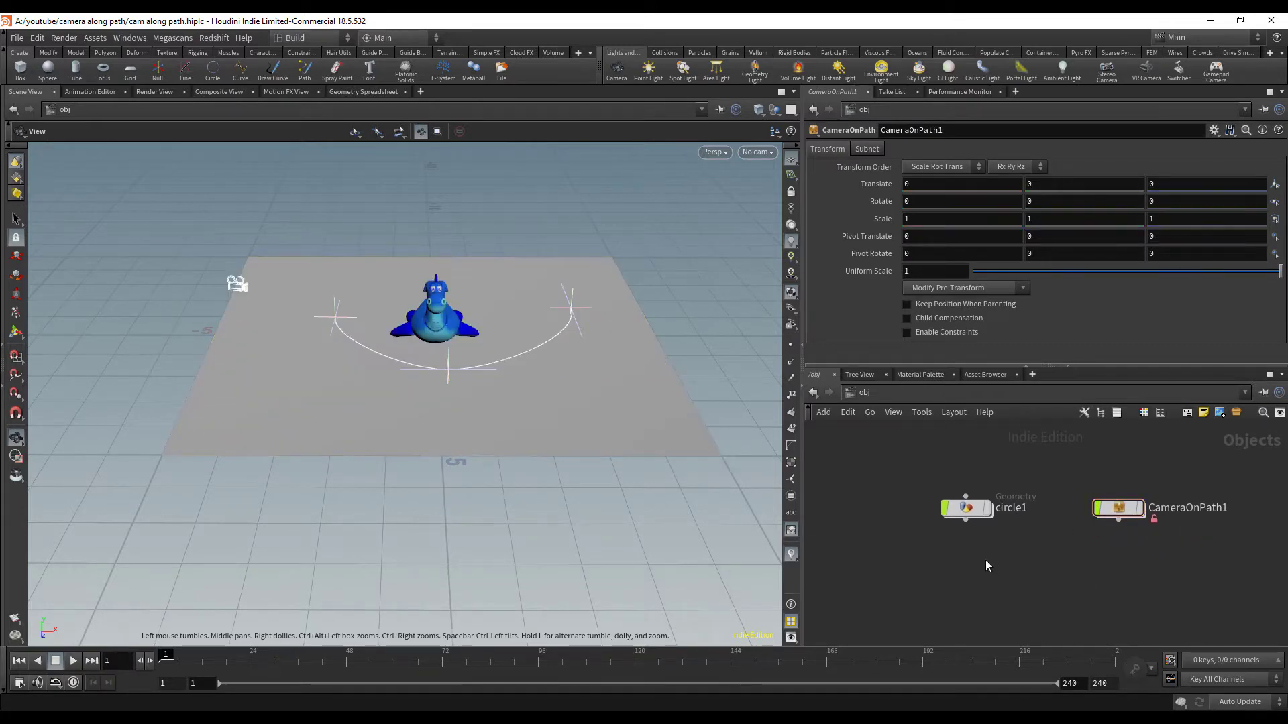
{"action": "left_click", "coordinate": [1138, 508]}
- Inside the circle1 object, add a PolyFrame node connected after the circle and display its result
{"action": "double_click", "coordinate": [982, 509]}
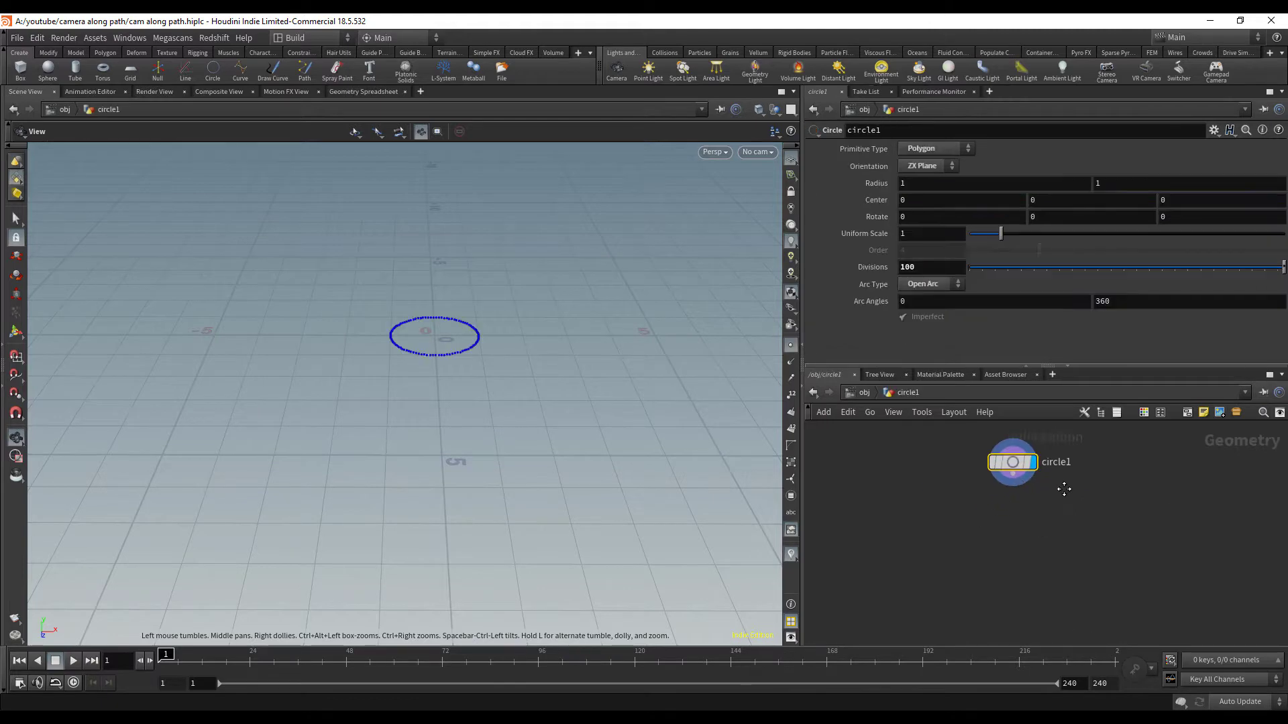
{"action": "right_click_drag", "start_coordinate": [413, 258], "coordinate": [497, 376]}
{"action": "middle_click_drag", "start_coordinate": [497, 376], "coordinate": [454, 368]}
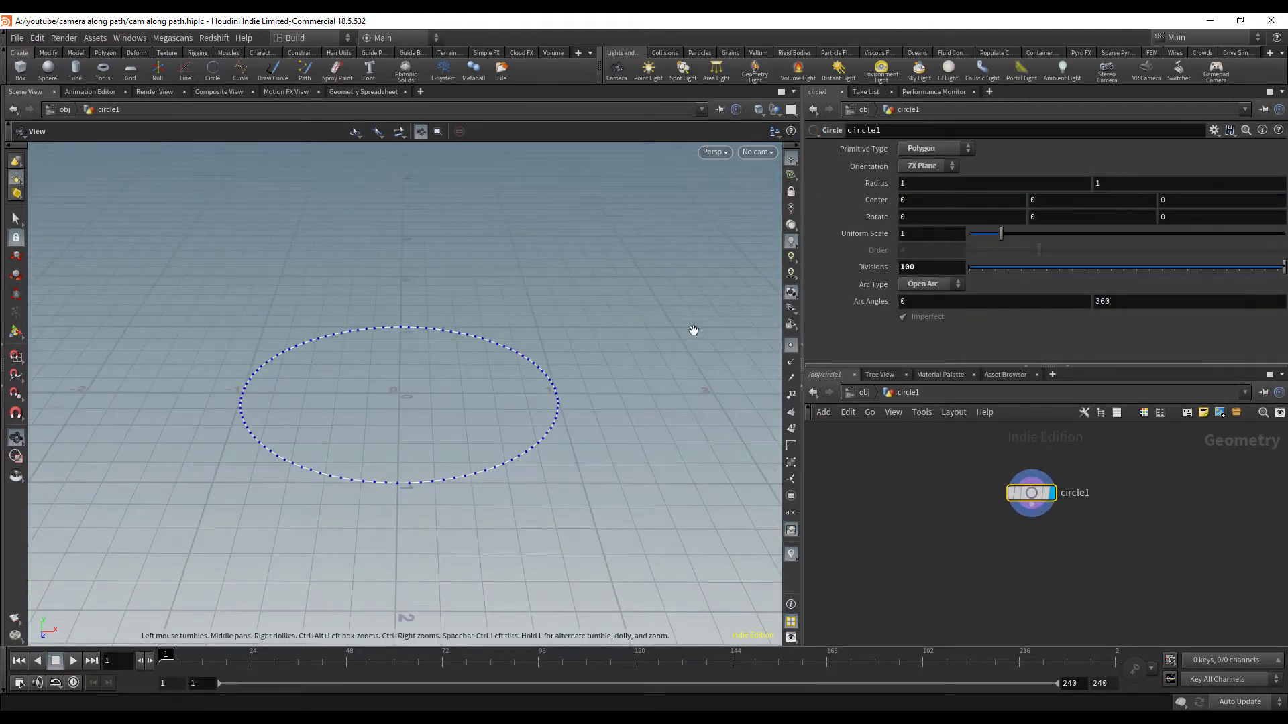
{"action": "left_click_drag", "start_coordinate": [610, 288], "coordinate": [322, 326]}
{"action": "middle_click_drag", "start_coordinate": [600, 329], "coordinate": [467, 200]}
{"action": "left_click_drag", "start_coordinate": [468, 199], "coordinate": [517, 310]}
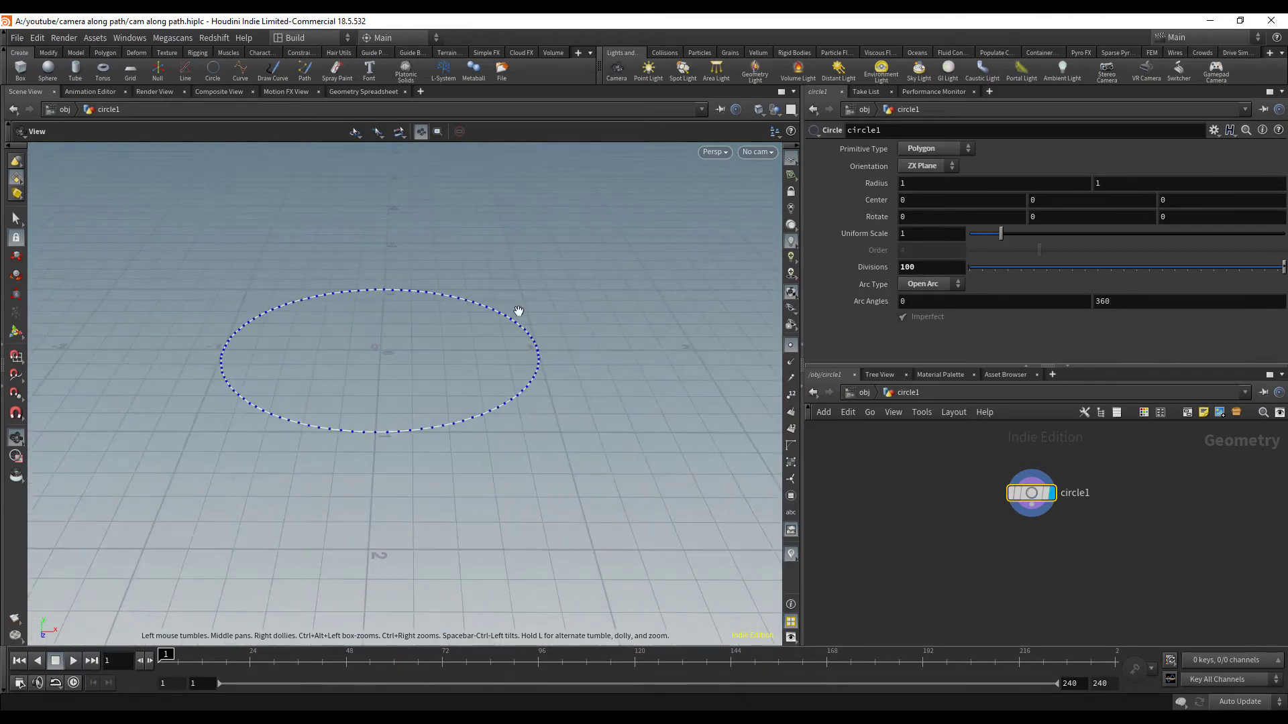
{"action": "key", "text": "Tab"}
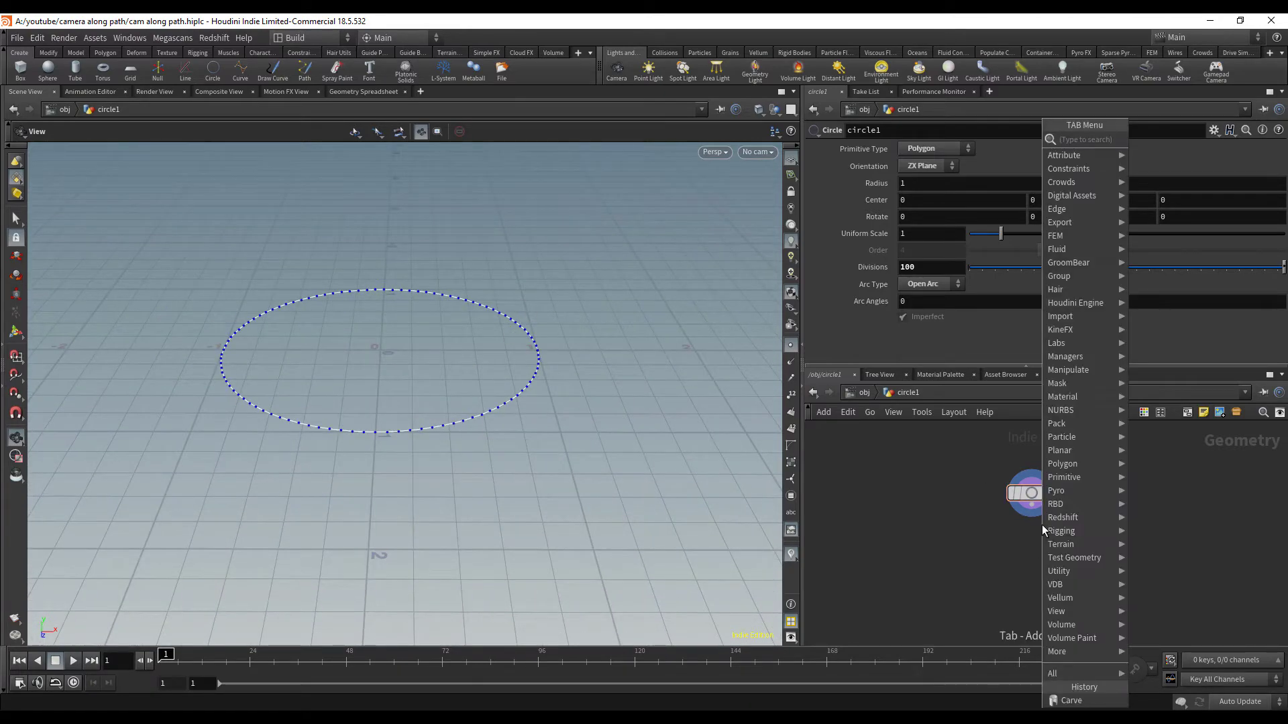
{"action": "type", "text": "polfr"}
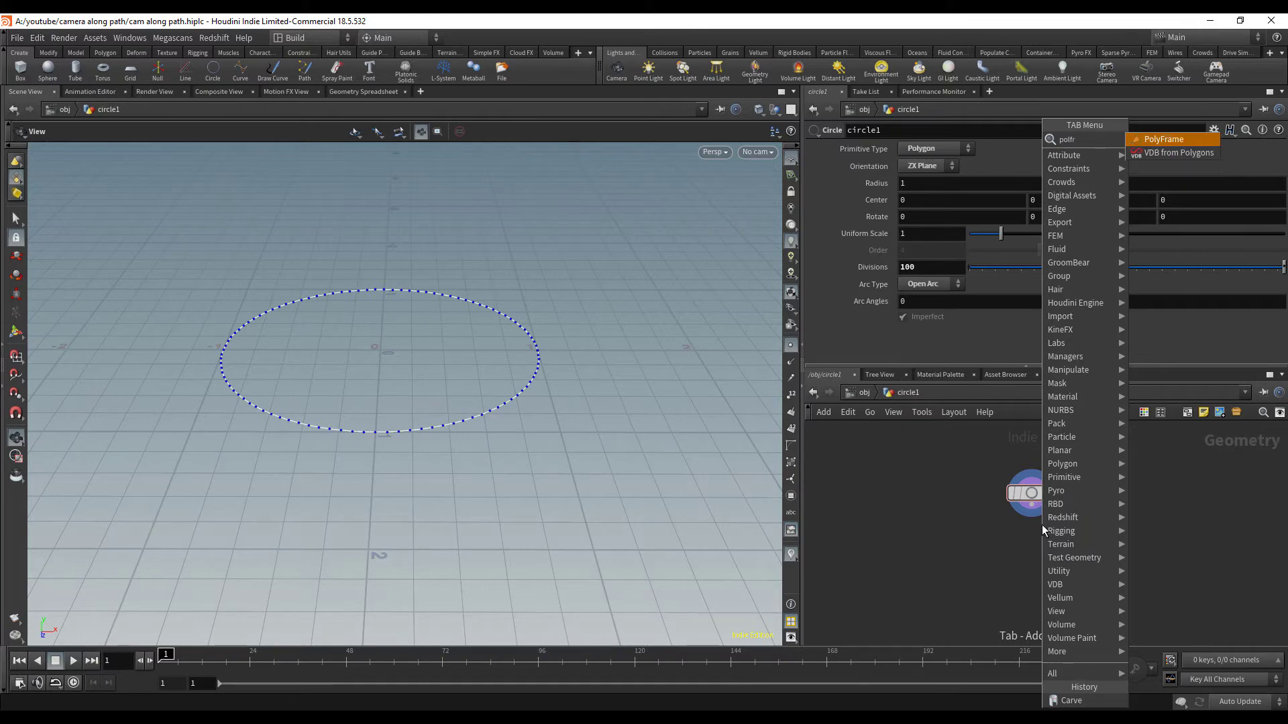
{"action": "key", "text": "Return"}
{"action": "left_click", "coordinate": [1031, 552]}
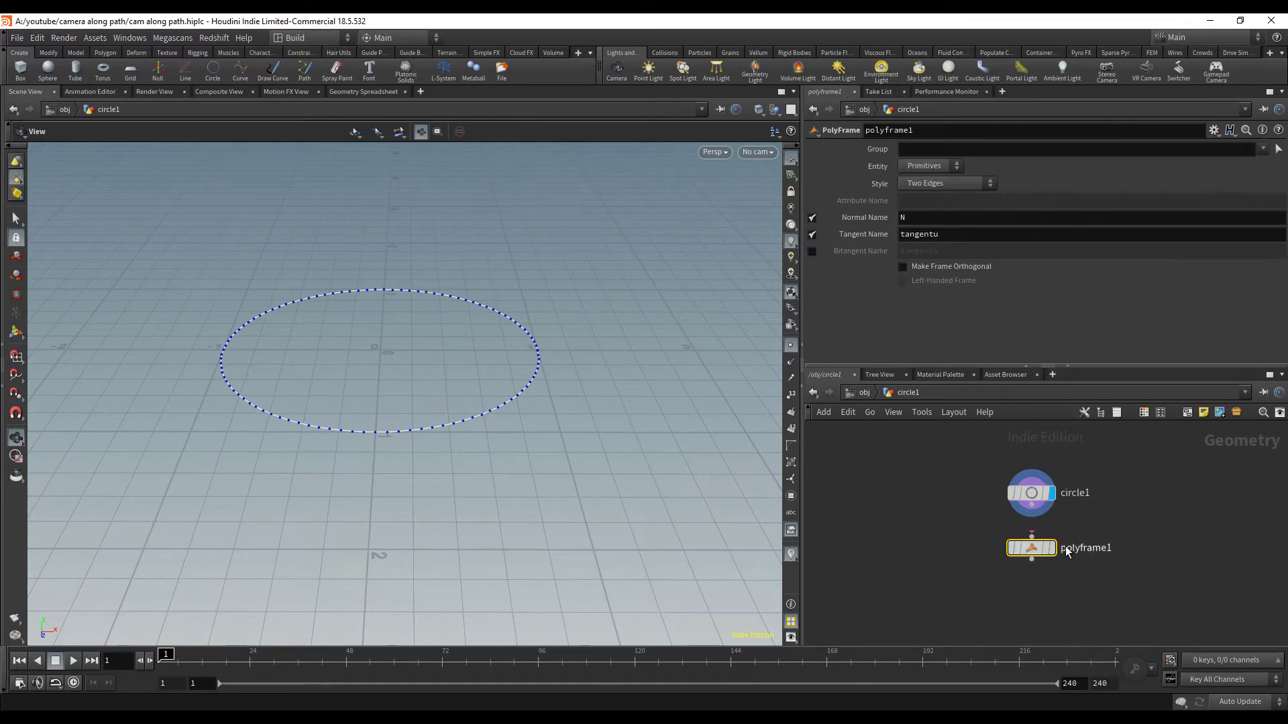
{"action": "left_click", "coordinate": [1051, 548]}
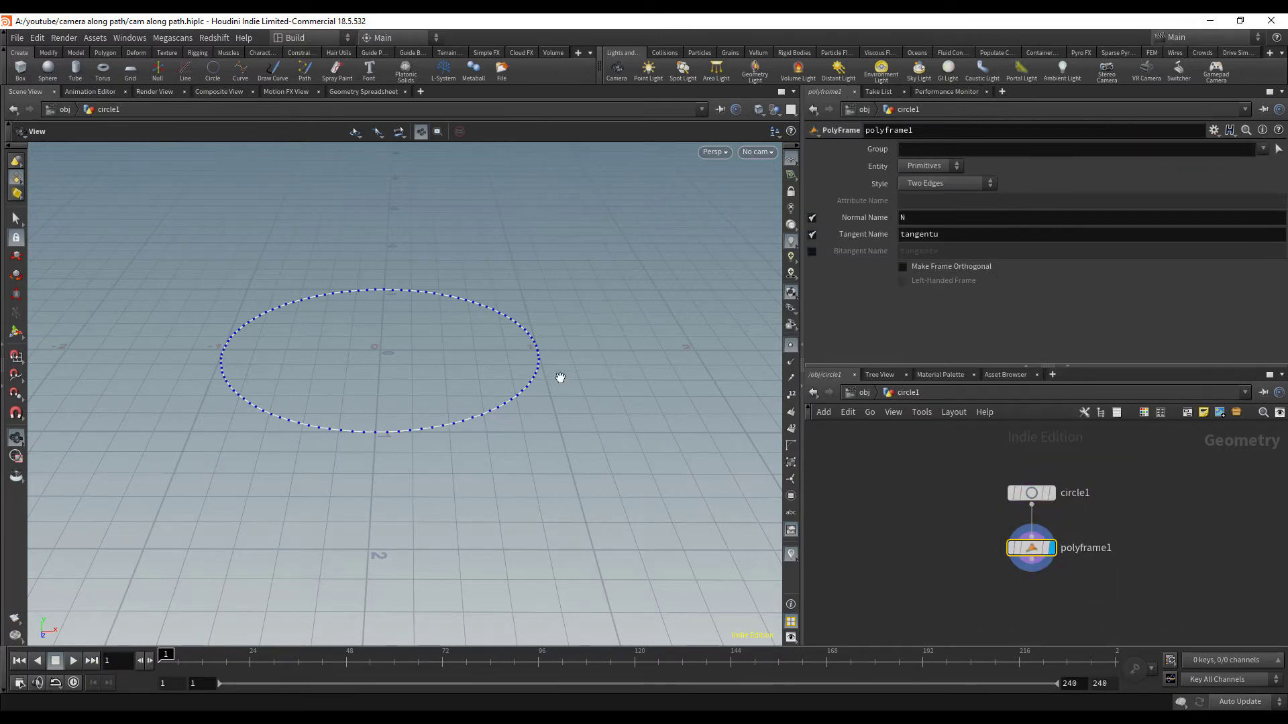
- Show point normals in the viewport and make the PolyFrame output only the tangent, named N, with the normal disabled
{"action": "right_click_drag", "start_coordinate": [556, 374], "coordinate": [689, 329]}
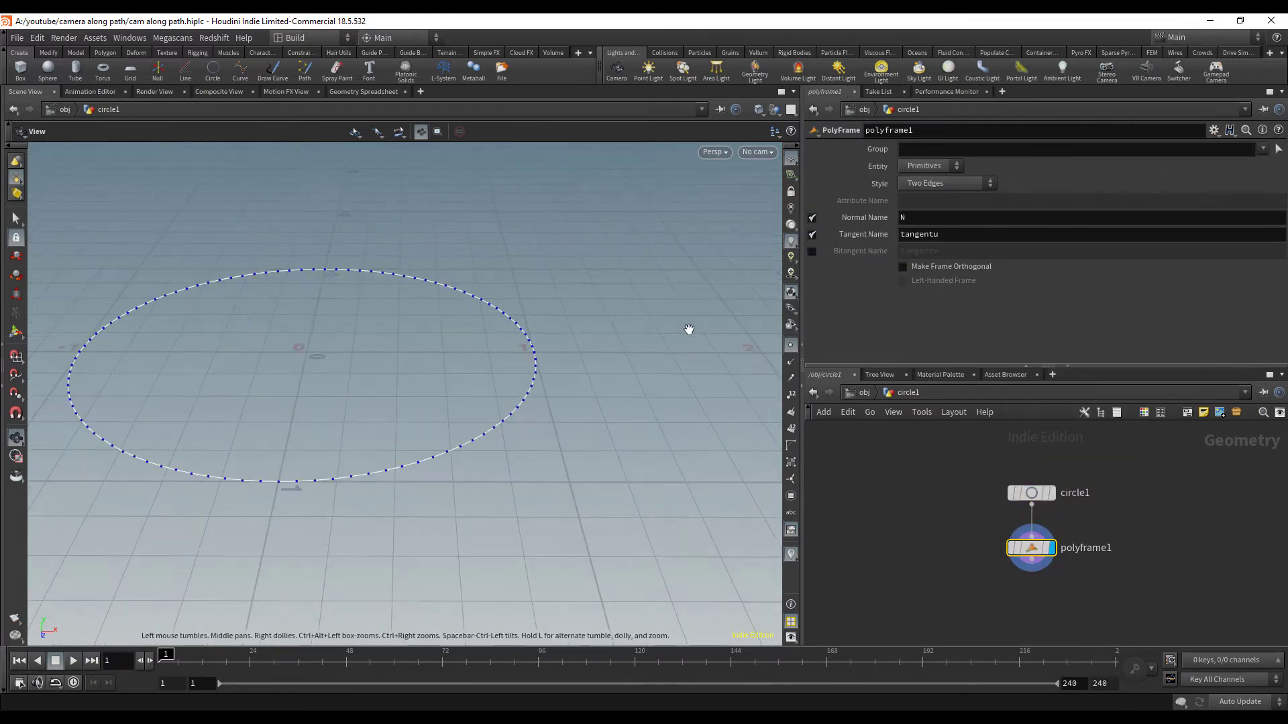
{"action": "left_click", "coordinate": [792, 363]}
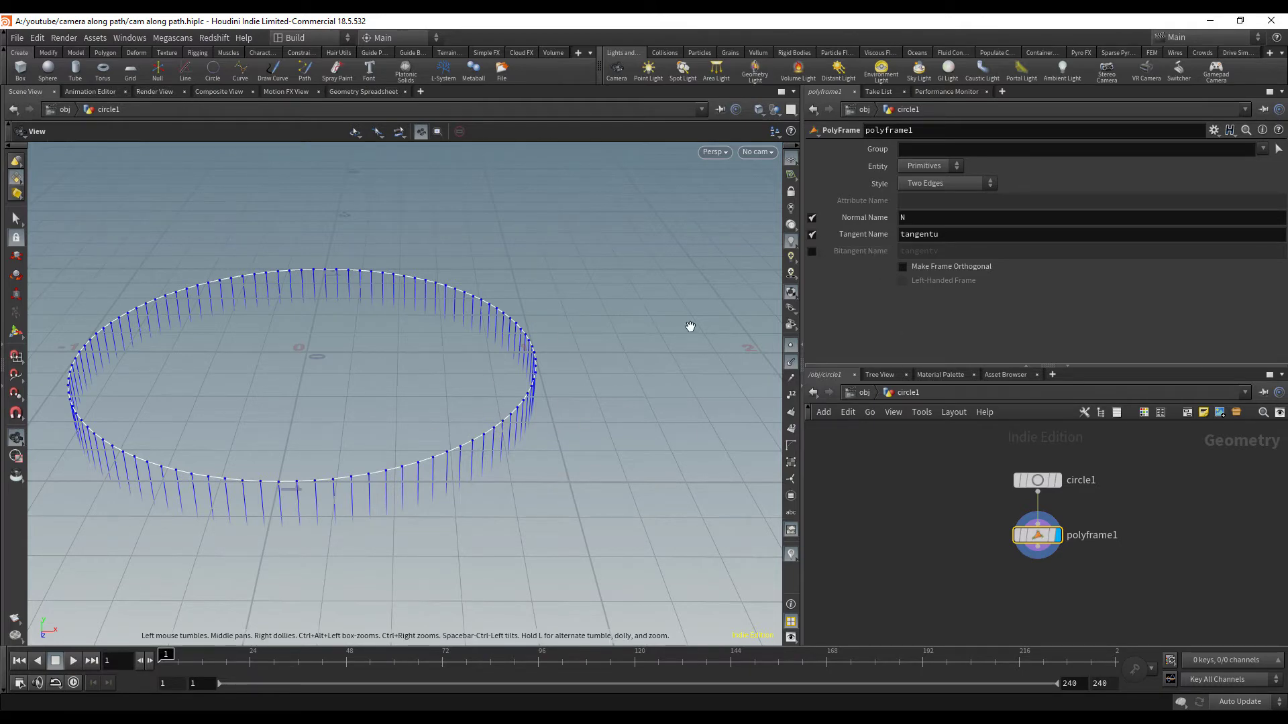
{"action": "left_click", "coordinate": [813, 217]}
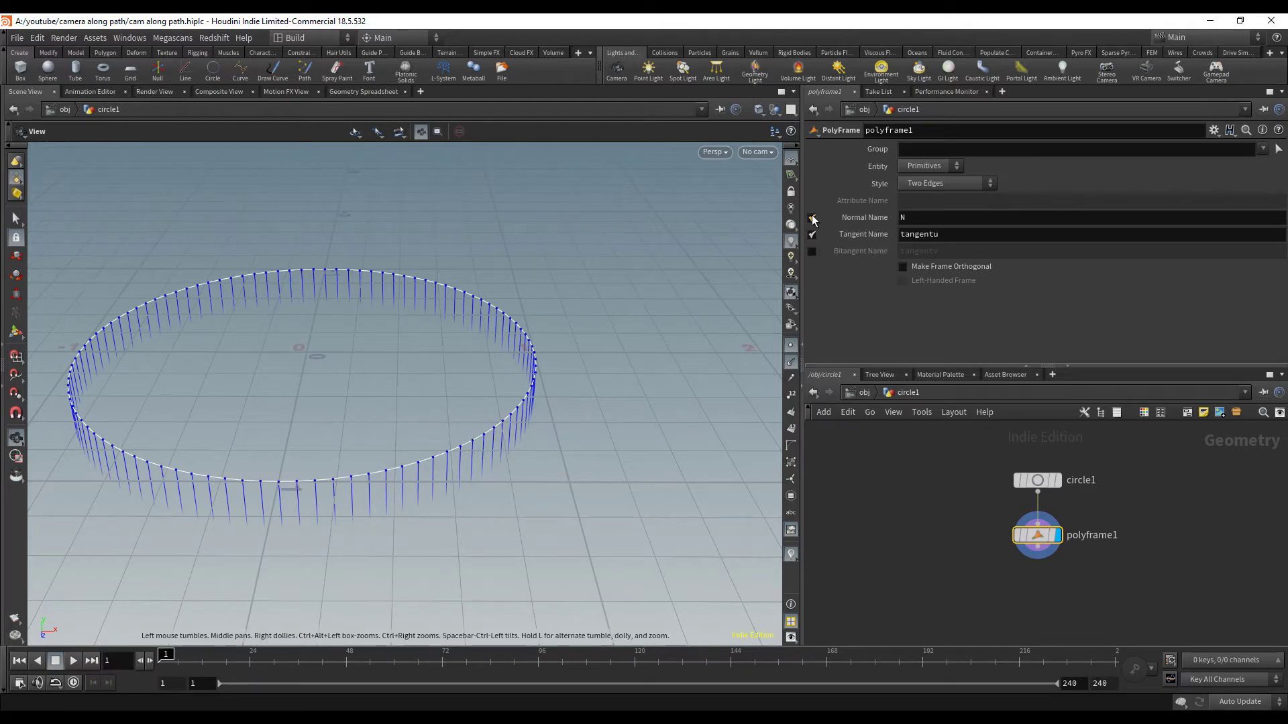
{"action": "left_click", "coordinate": [839, 234]}
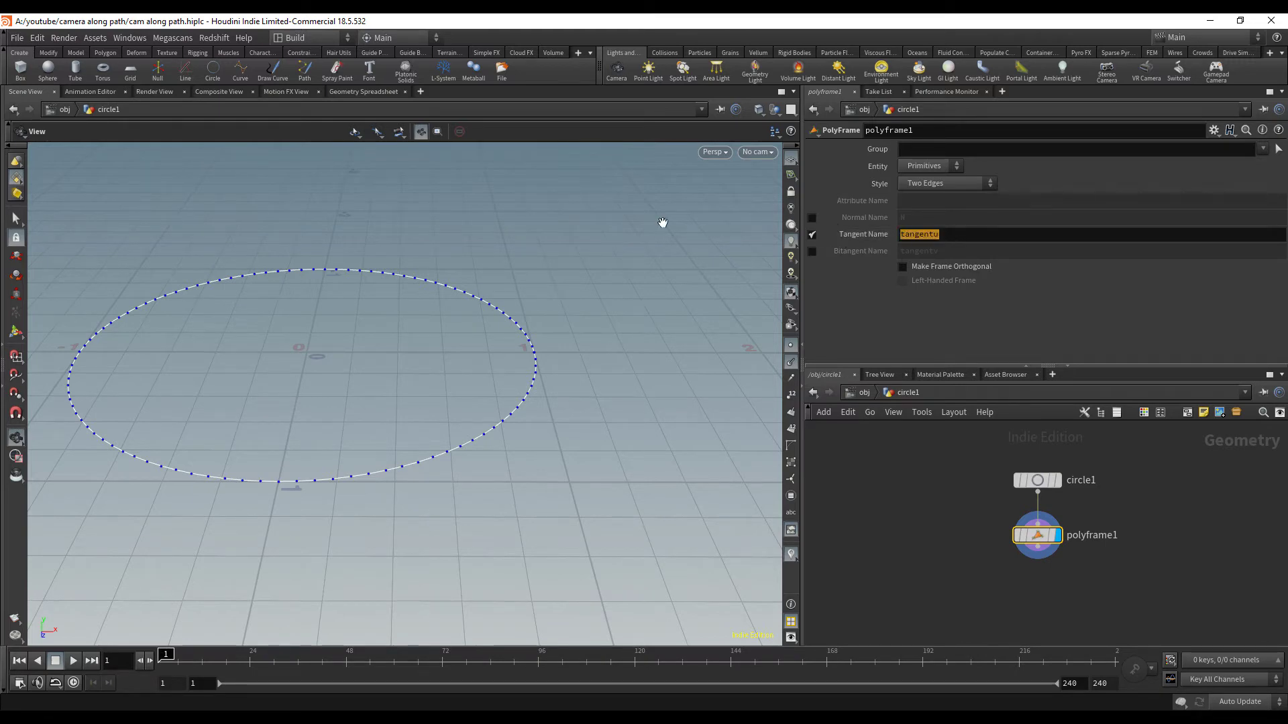
{"action": "type", "text": "N"}
{"action": "key", "text": "Return"}
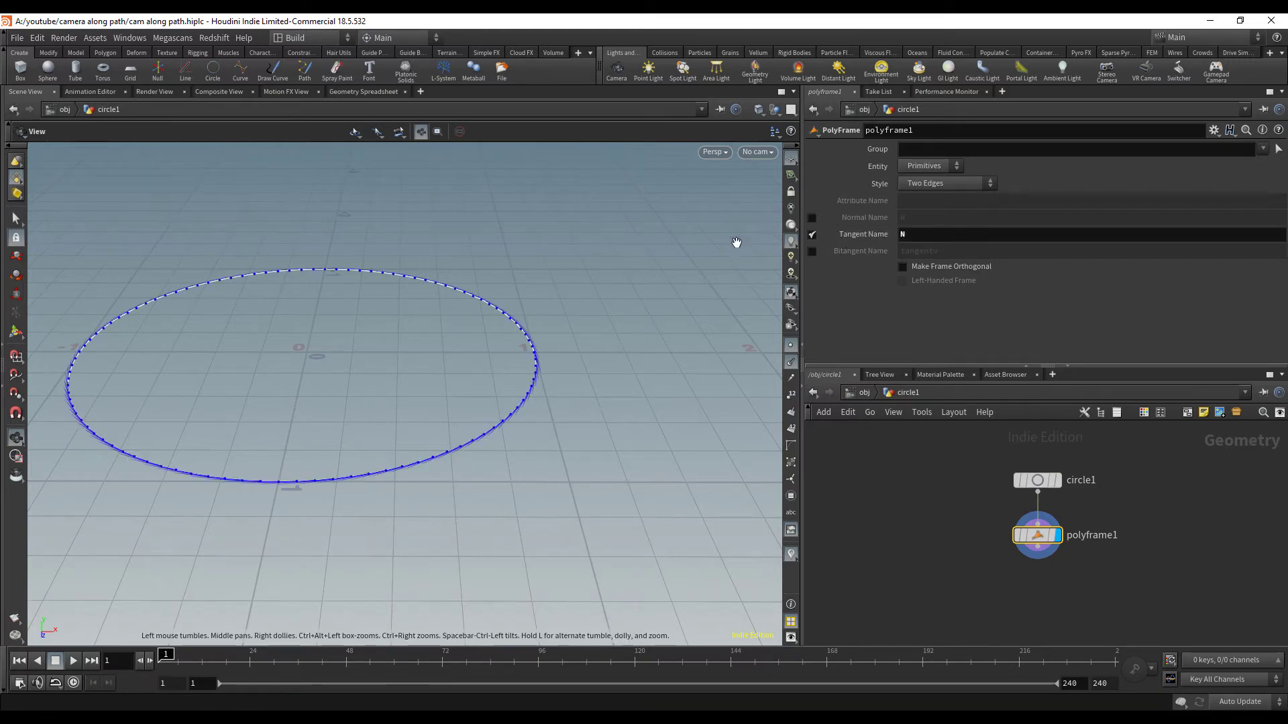
{"action": "left_click_drag", "start_coordinate": [556, 275], "coordinate": [604, 296]}
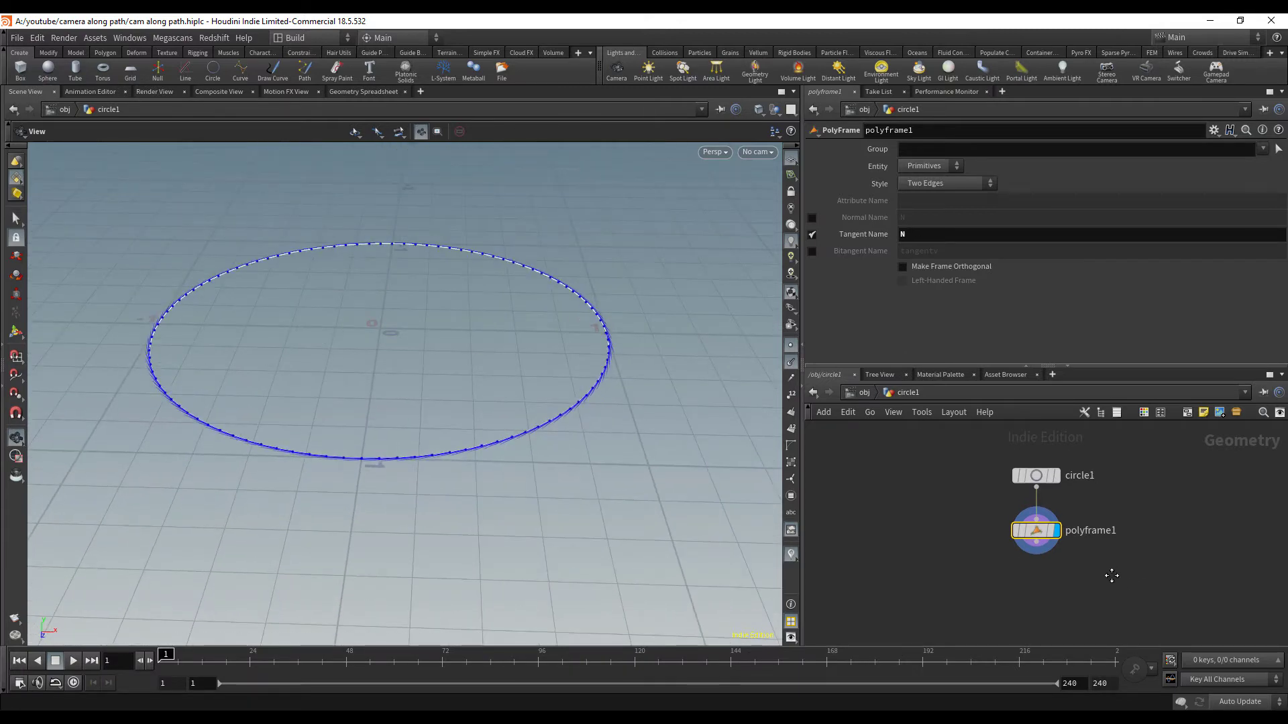
- Add a Carve node connected after the PolyFrame and display its result
{"action": "key", "text": "Tab"}
{"action": "type", "text": "carv"}
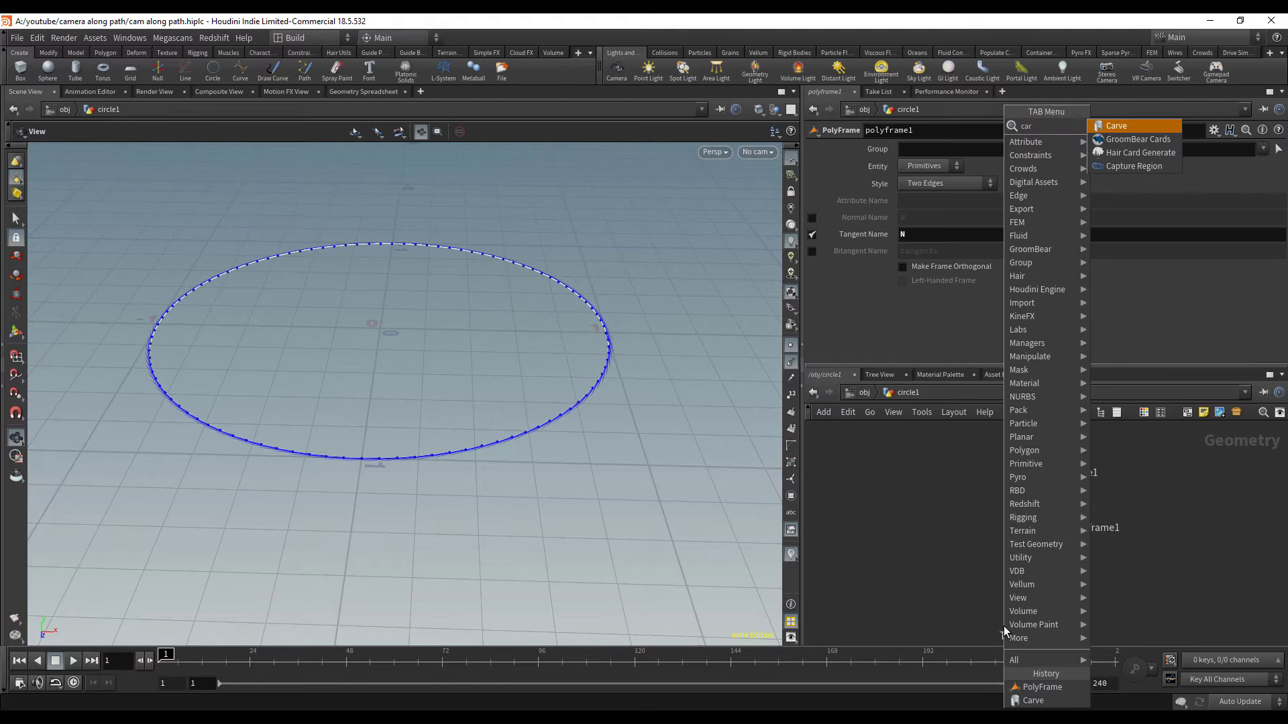
{"action": "key", "text": "Return"}
{"action": "left_click", "coordinate": [1039, 591]}
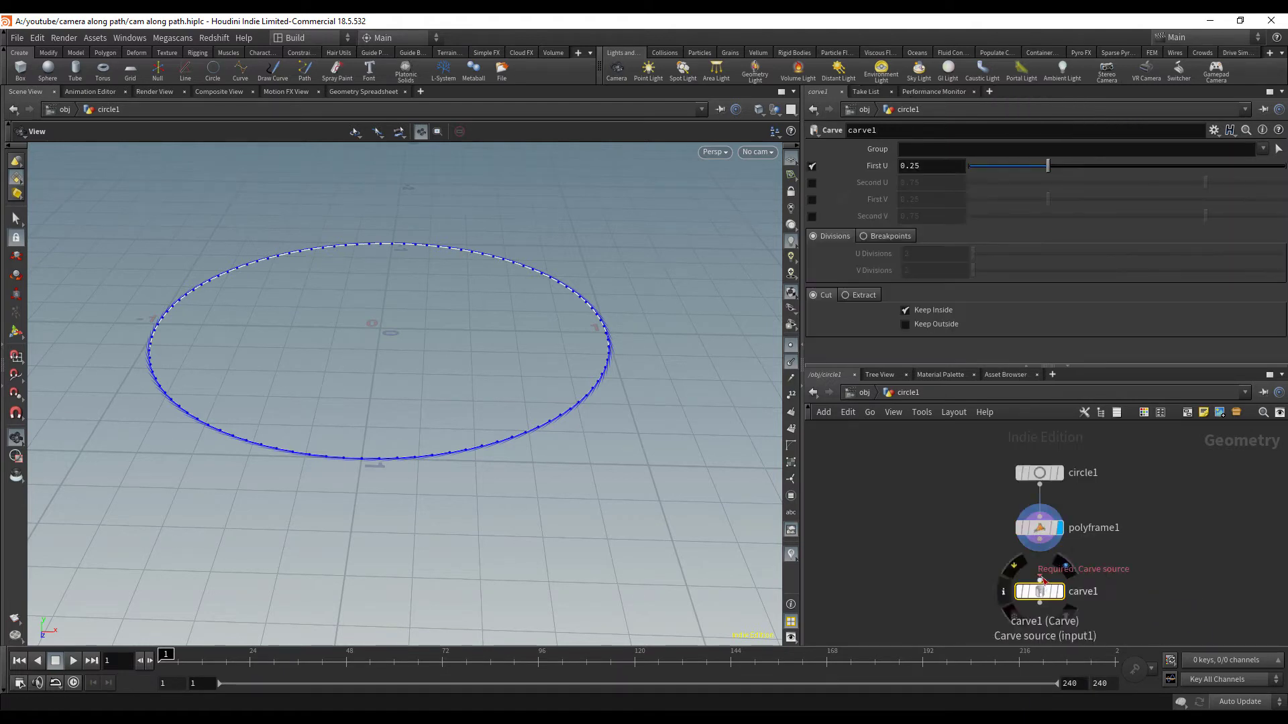
{"action": "left_click", "coordinate": [1060, 593]}
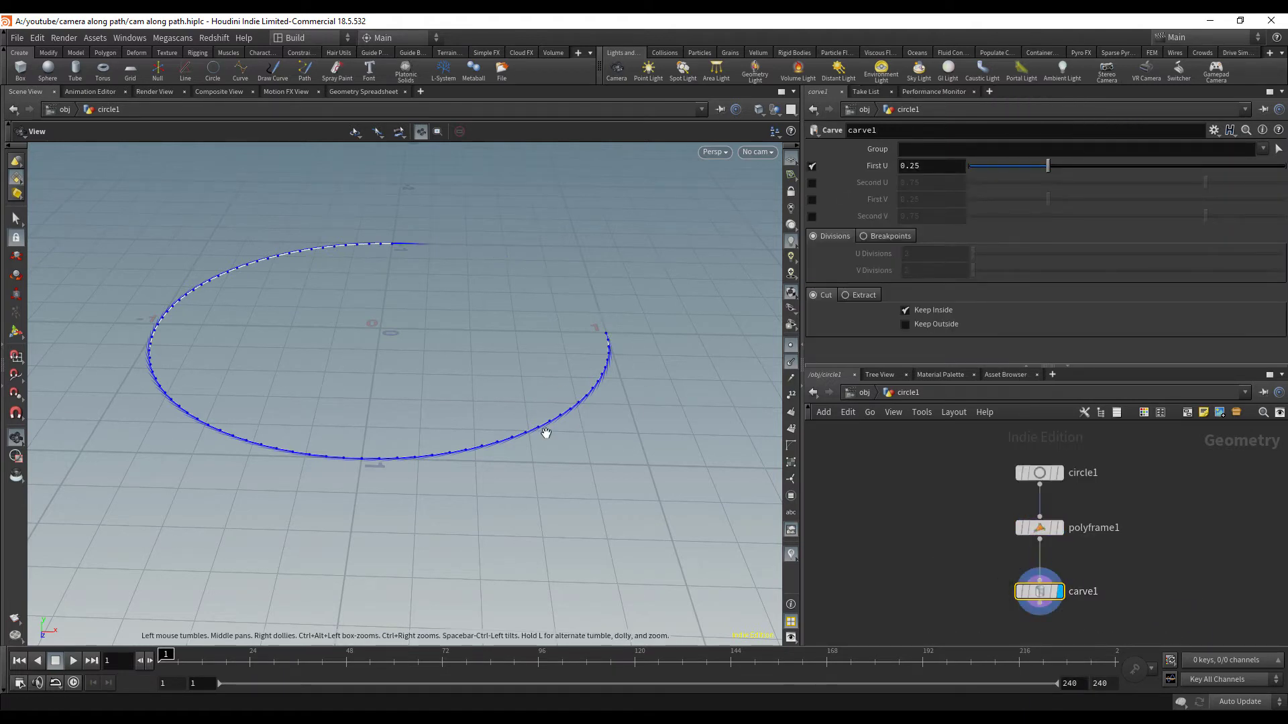
- Switch the Carve node to Extract mode and set its First U to 0.783
{"action": "left_click", "coordinate": [866, 298]}
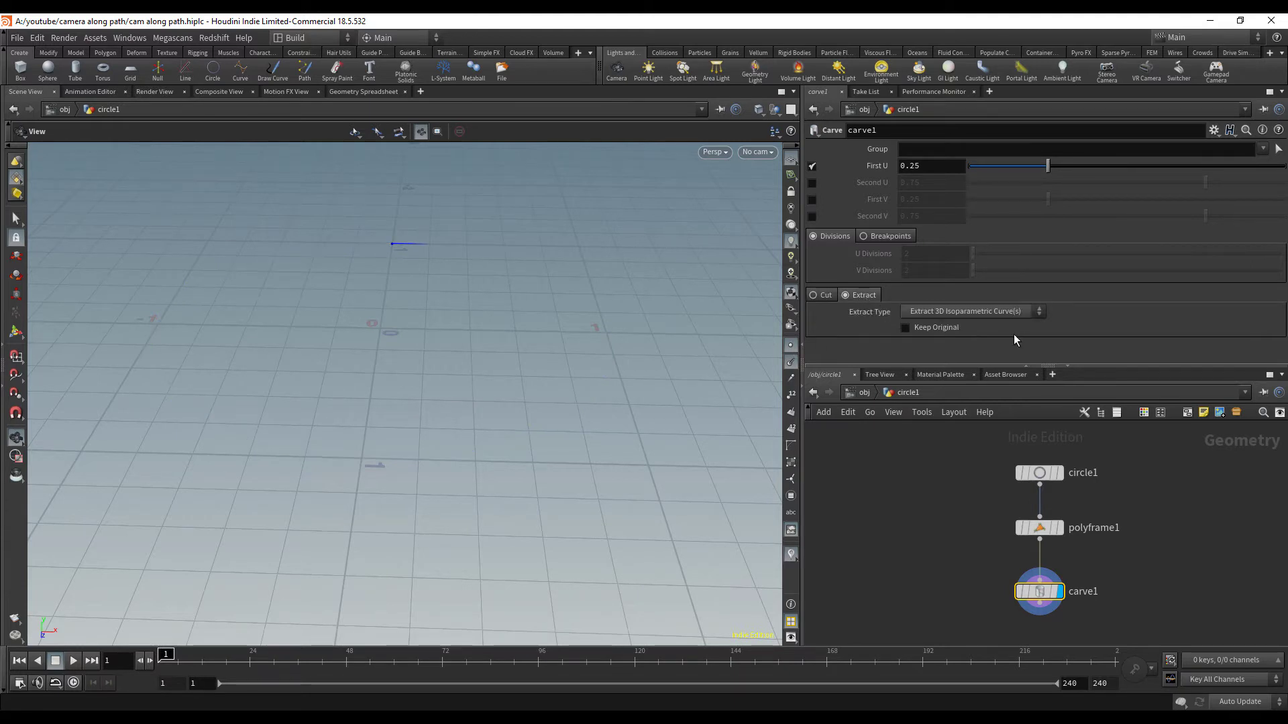
{"action": "left_click", "coordinate": [1038, 578]}
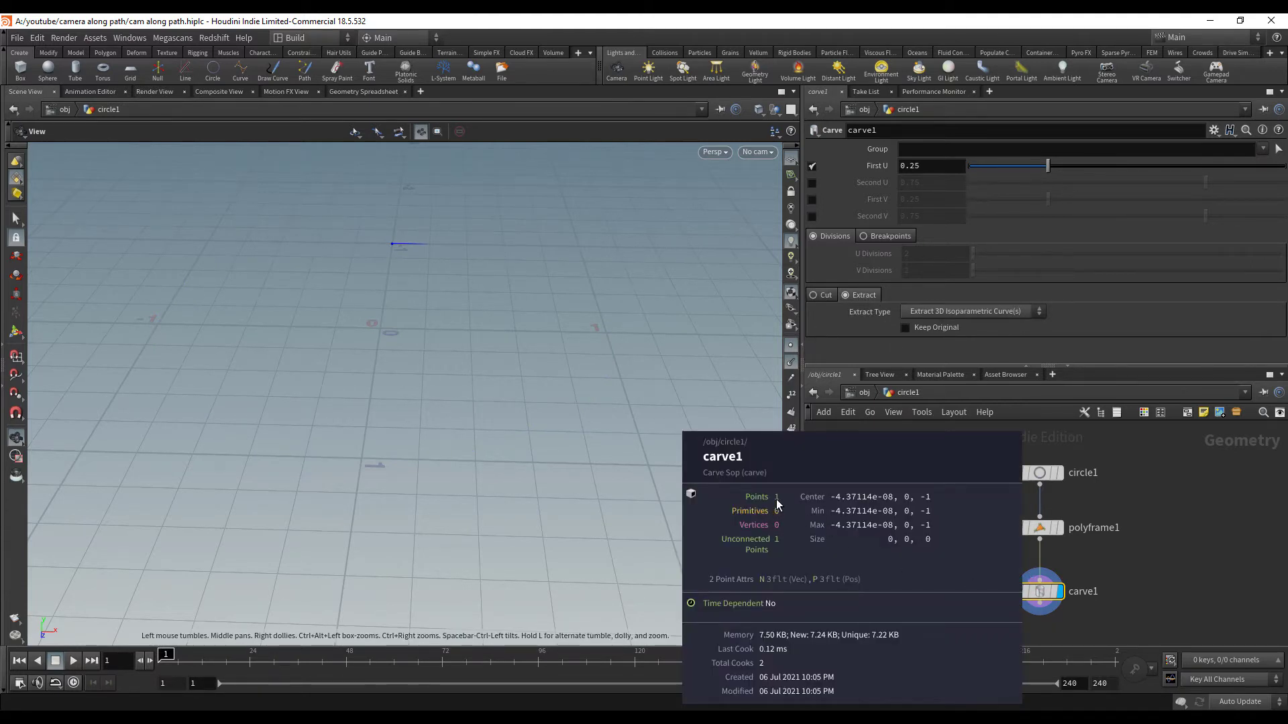
{"action": "left_click_drag", "start_coordinate": [1045, 166], "coordinate": [1215, 161]}
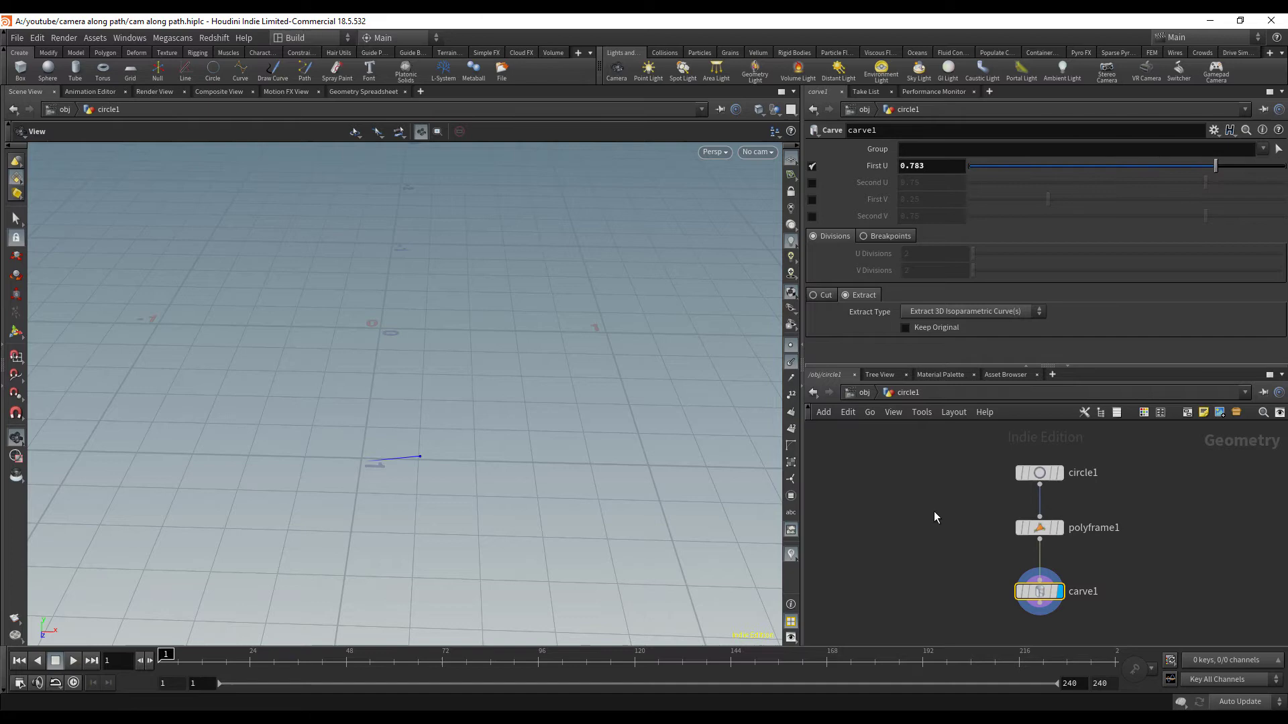
- Add a Copy to Points node below the Carve node and a Box node beside it
{"action": "key", "text": "Tab"}
{"action": "type", "text": "cop"}
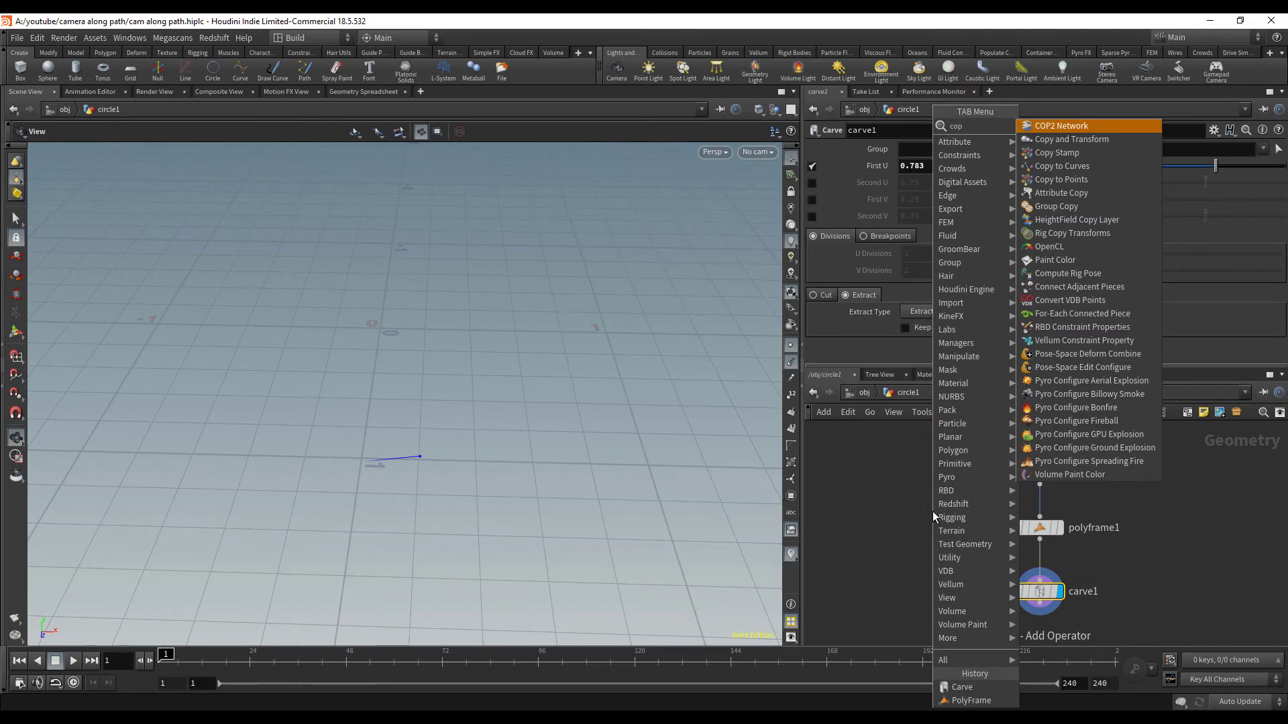
{"action": "left_click", "coordinate": [1066, 179]}
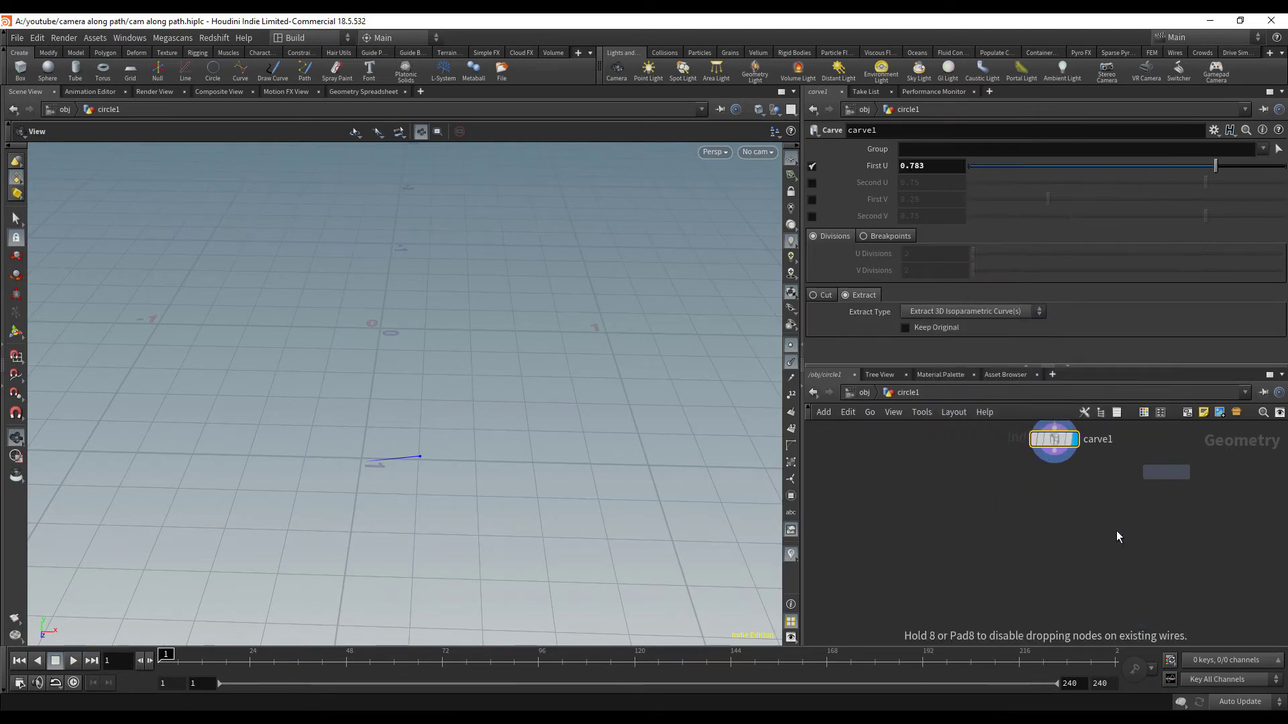
{"action": "left_click", "coordinate": [1046, 556]}
{"action": "key", "text": "Tab"}
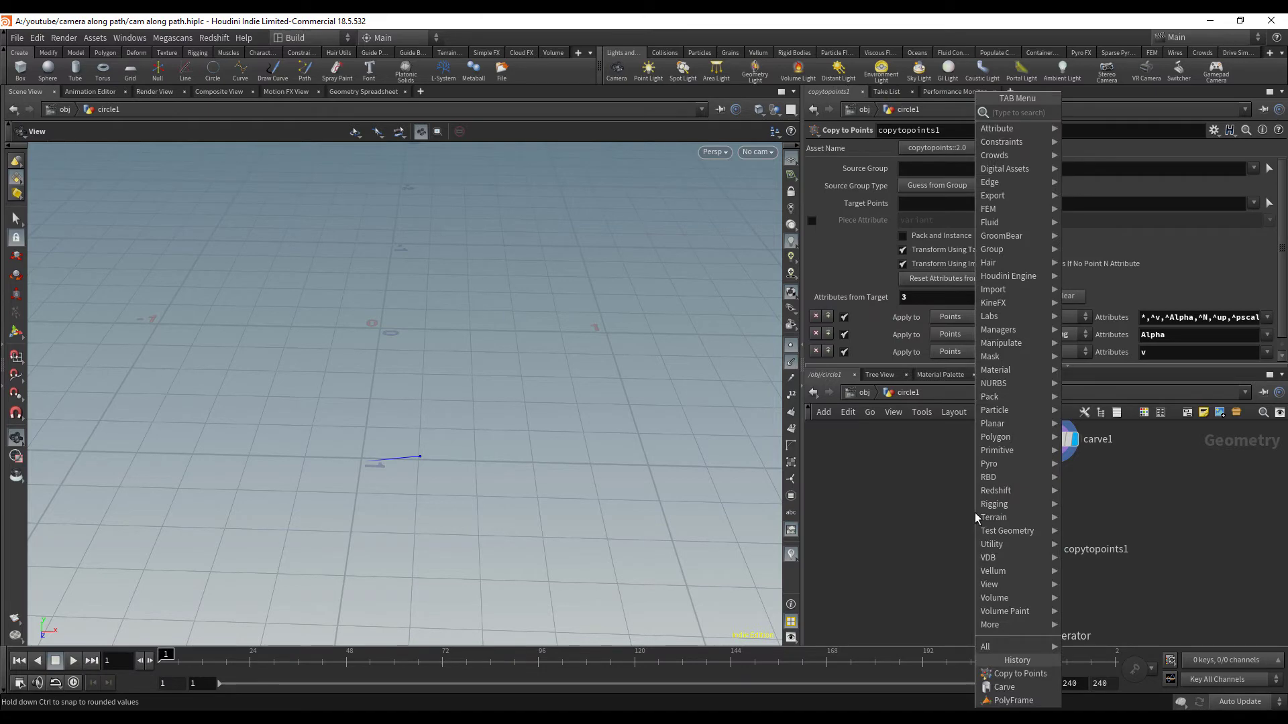
{"action": "type", "text": "box"}
{"action": "key", "text": "Return"}
{"action": "left_click", "coordinate": [951, 469]}
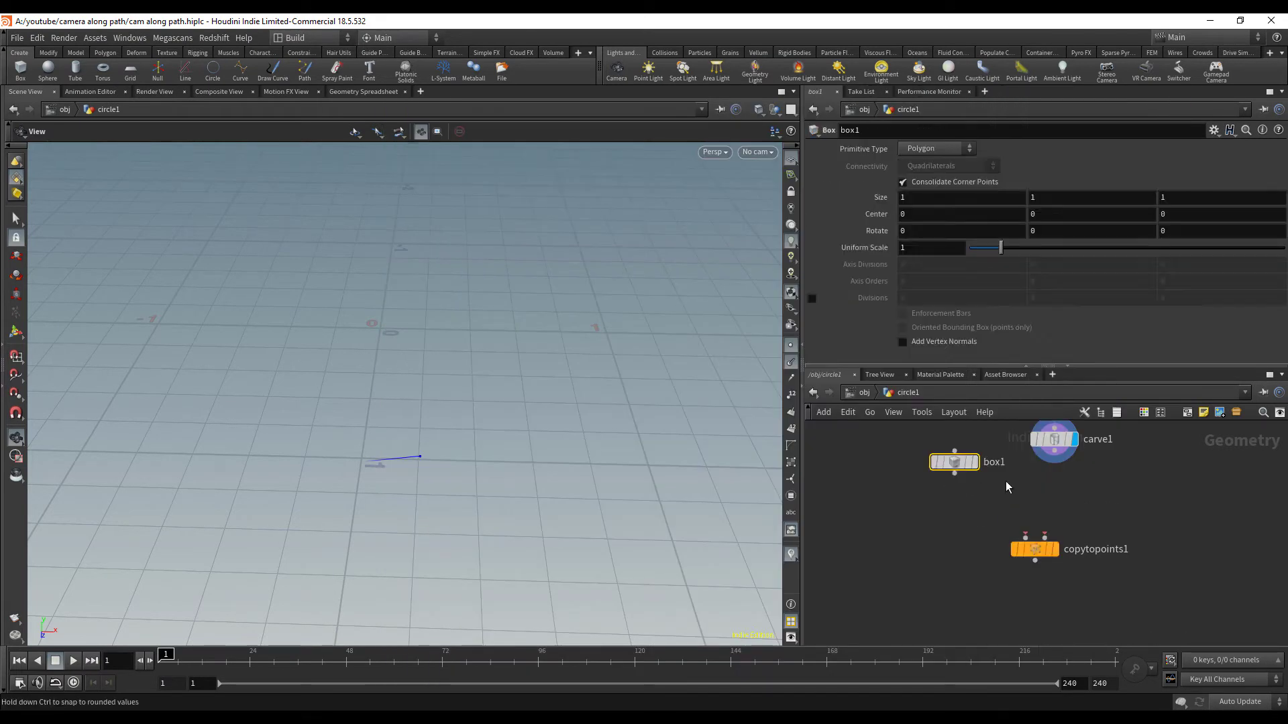
- Wire the box as Copy to Points' source and the carve as its target points, and display the result
{"action": "left_click_drag", "start_coordinate": [1044, 537], "coordinate": [1054, 444]}
{"action": "middle_click_drag", "start_coordinate": [1087, 468], "coordinate": [1071, 504]}
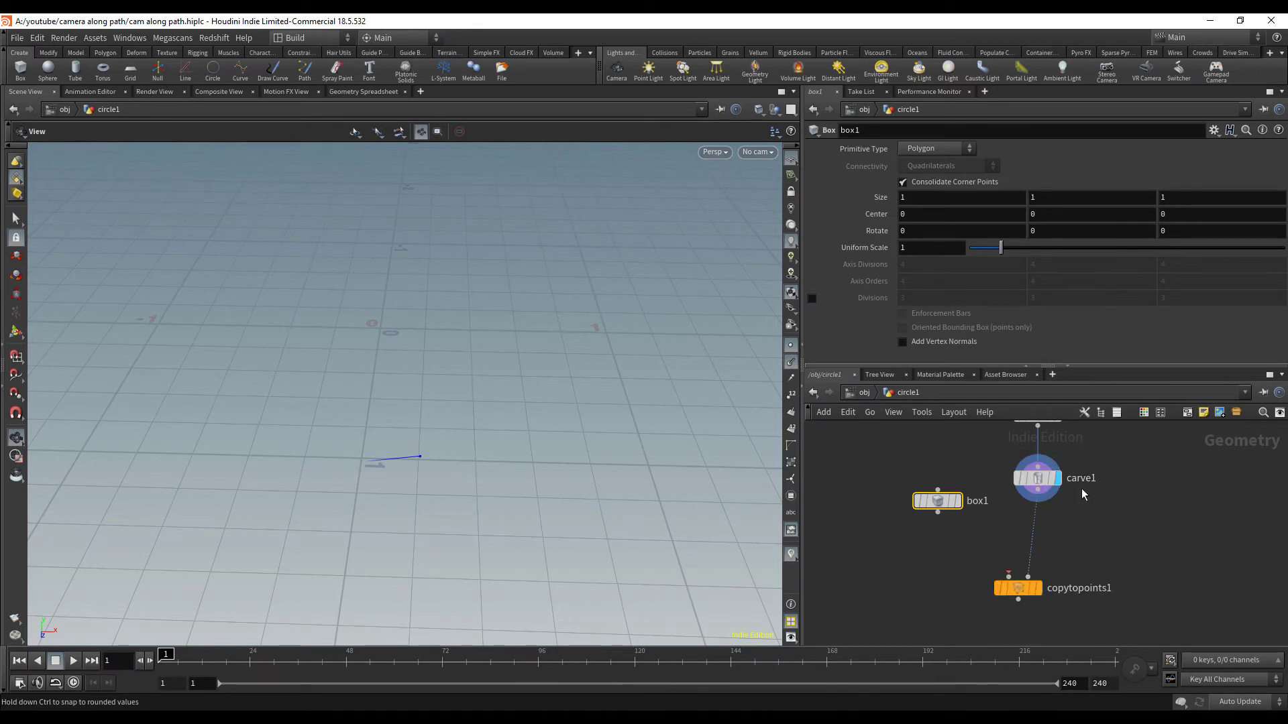
{"action": "left_click_drag", "start_coordinate": [1009, 576], "coordinate": [938, 514]}
{"action": "left_click", "coordinate": [1040, 589]}
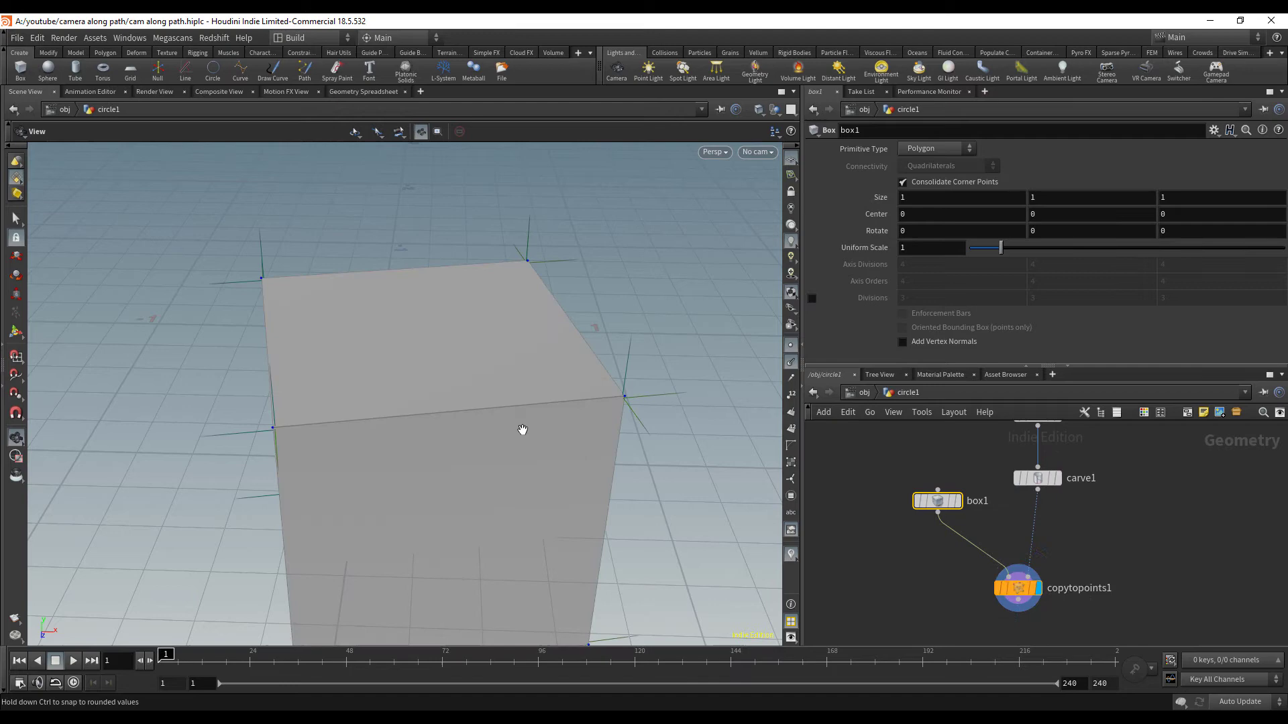
- Scrub the timeline to frame 27 to check whether the copied box moves
{"action": "right_click_drag", "start_coordinate": [523, 431], "coordinate": [530, 359]}
{"action": "left_click_drag", "start_coordinate": [531, 360], "coordinate": [499, 433]}
{"action": "middle_click_drag", "start_coordinate": [499, 433], "coordinate": [458, 469]}
{"action": "left_click_drag", "start_coordinate": [185, 662], "coordinate": [261, 661]}
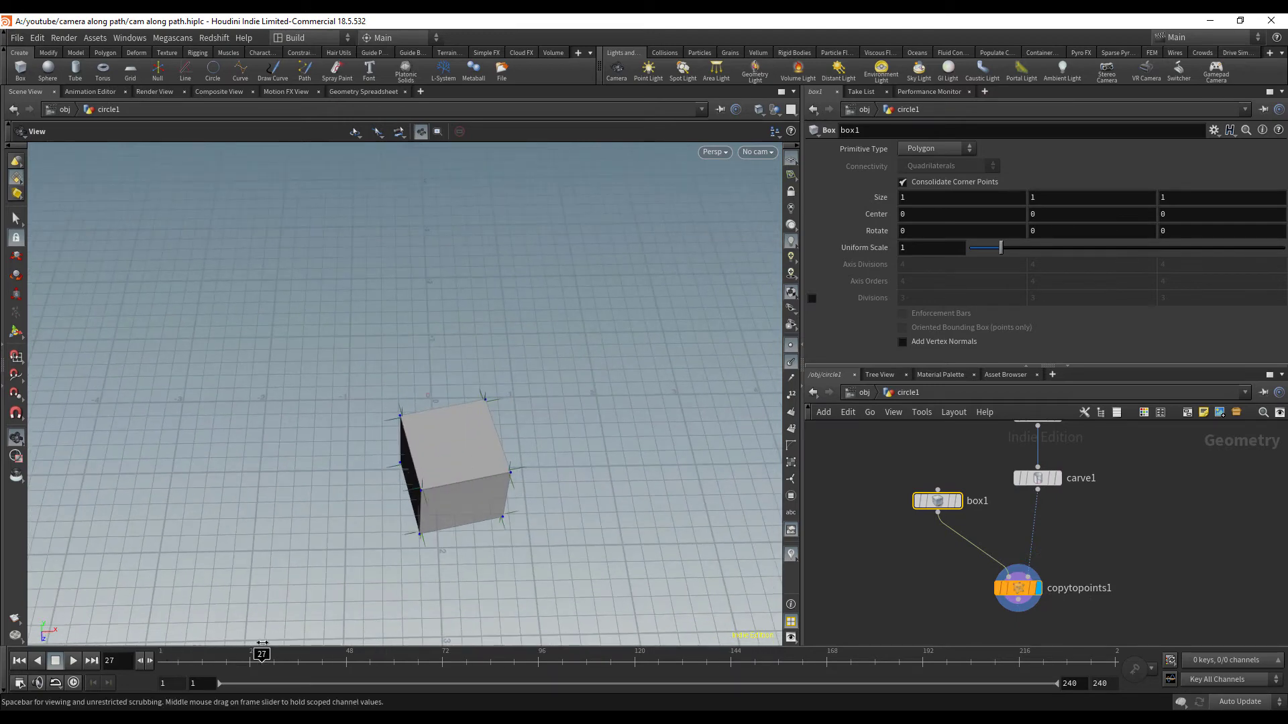
- Replace the Carve node's First U value with the expression $FF/100
{"action": "left_click", "coordinate": [1030, 480]}
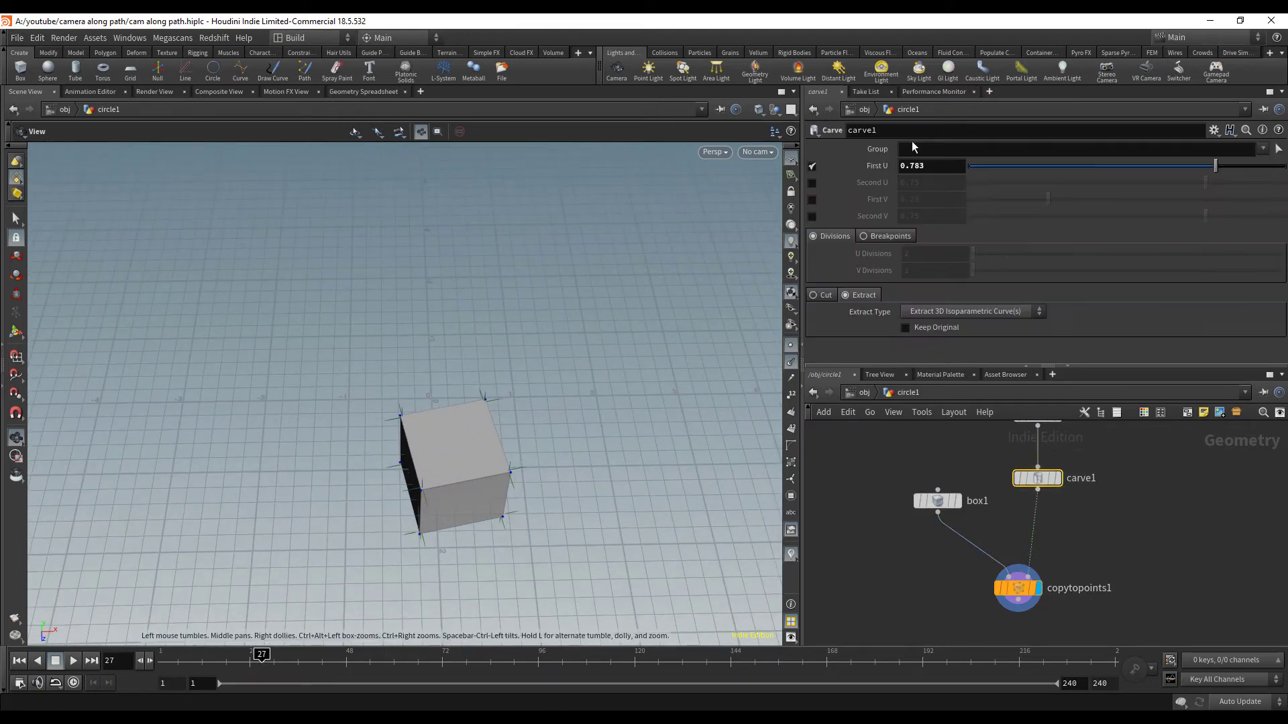
{"action": "left_click_drag", "start_coordinate": [932, 165], "coordinate": [637, 139]}
{"action": "type", "text": "$FF"}
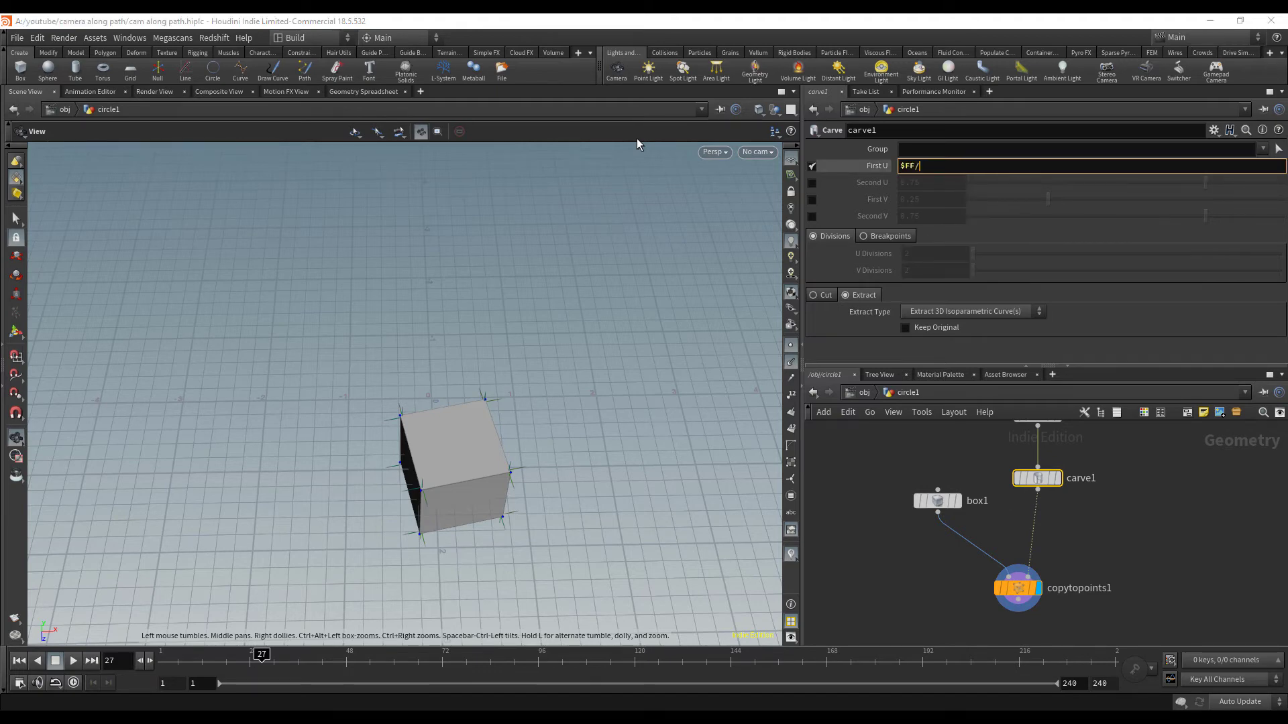
{"action": "type", "text": "/100"}
{"action": "key", "text": "Return"}
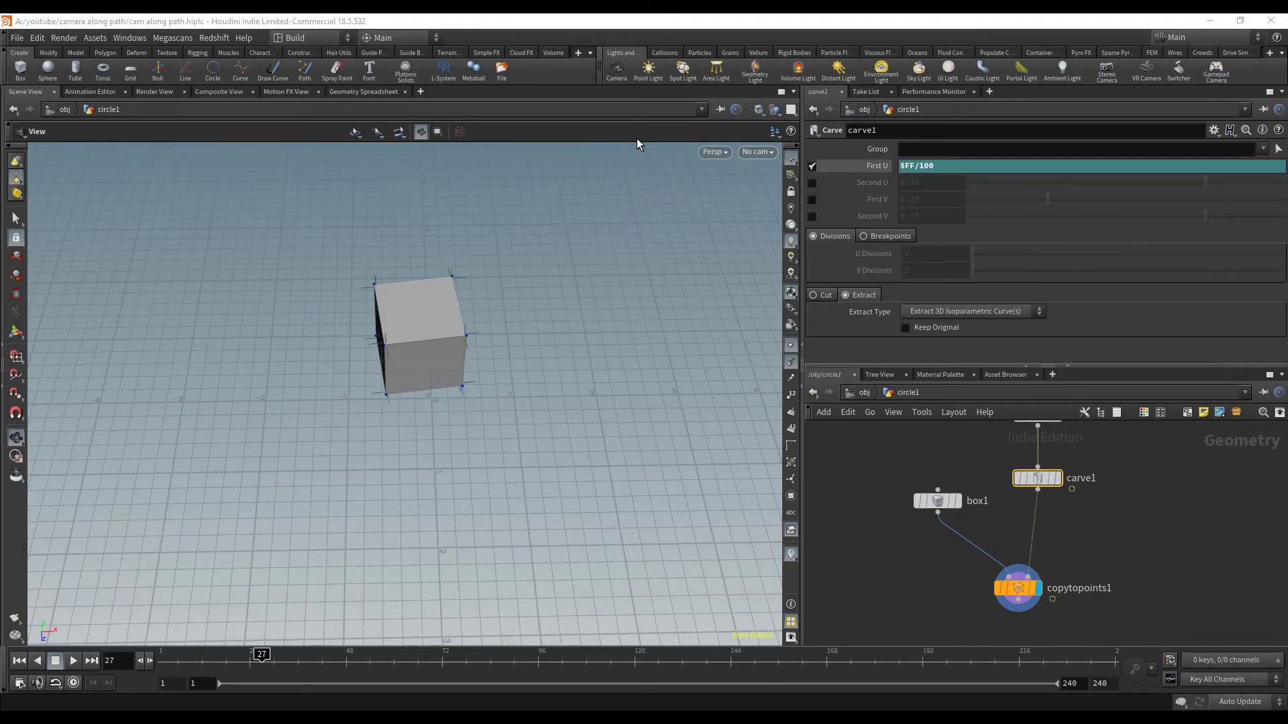
- Play the animation to check that the box travels along the circular path
{"action": "key", "text": "Up"}
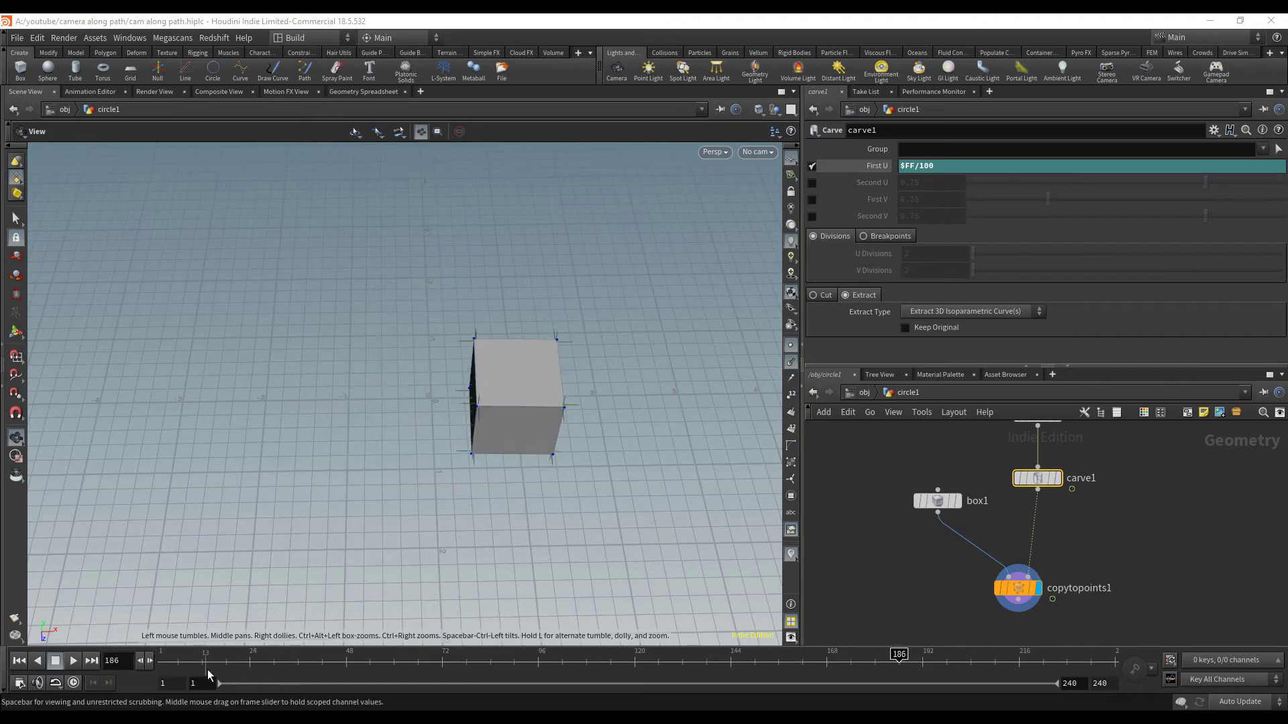
{"action": "mouse_move", "coordinate": [537, 385]}
{"action": "left_mouse_down"}
{"action": "mouse_move", "coordinate": [560, 362]}
{"action": "mouse_move", "coordinate": [550, 371]}
{"action": "left_mouse_up"}
{"action": "key", "text": "Up"}
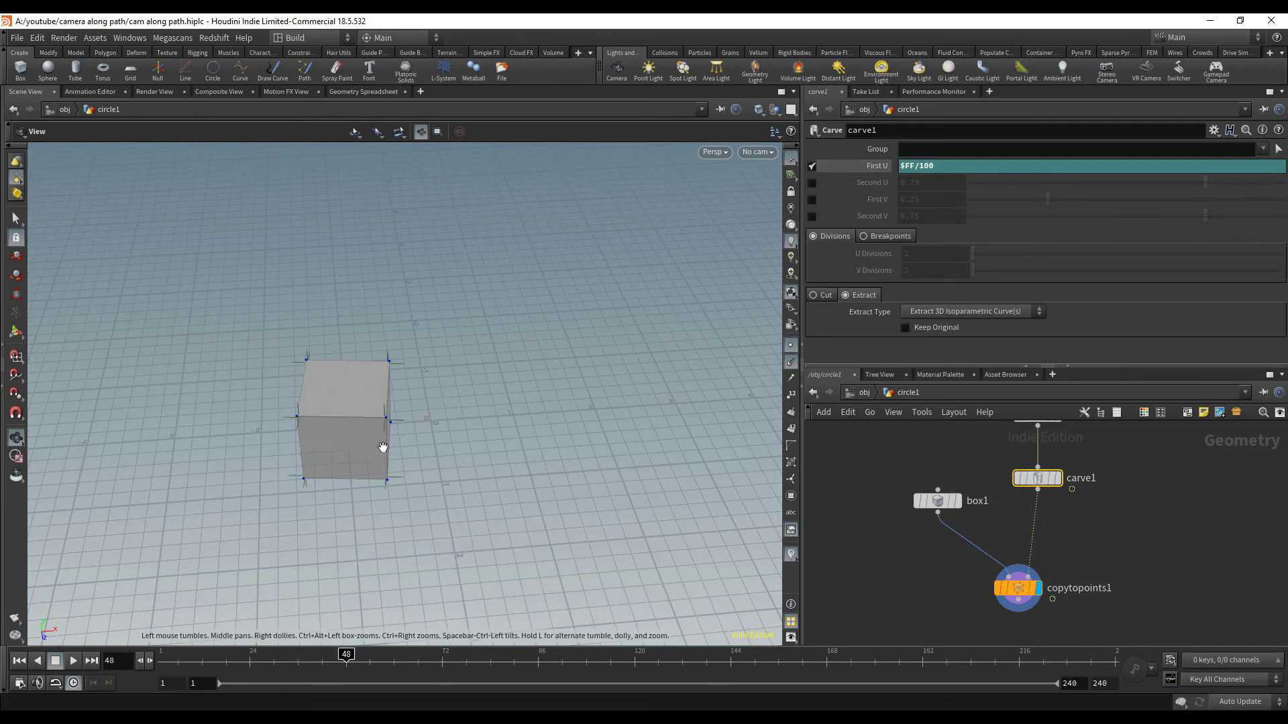
- Add a Null node below Copy to Points, connect it to that node's output and rename it out
{"action": "scroll", "coordinate": [1013, 553], "scroll_direction": "down", "scroll_amount": 2}
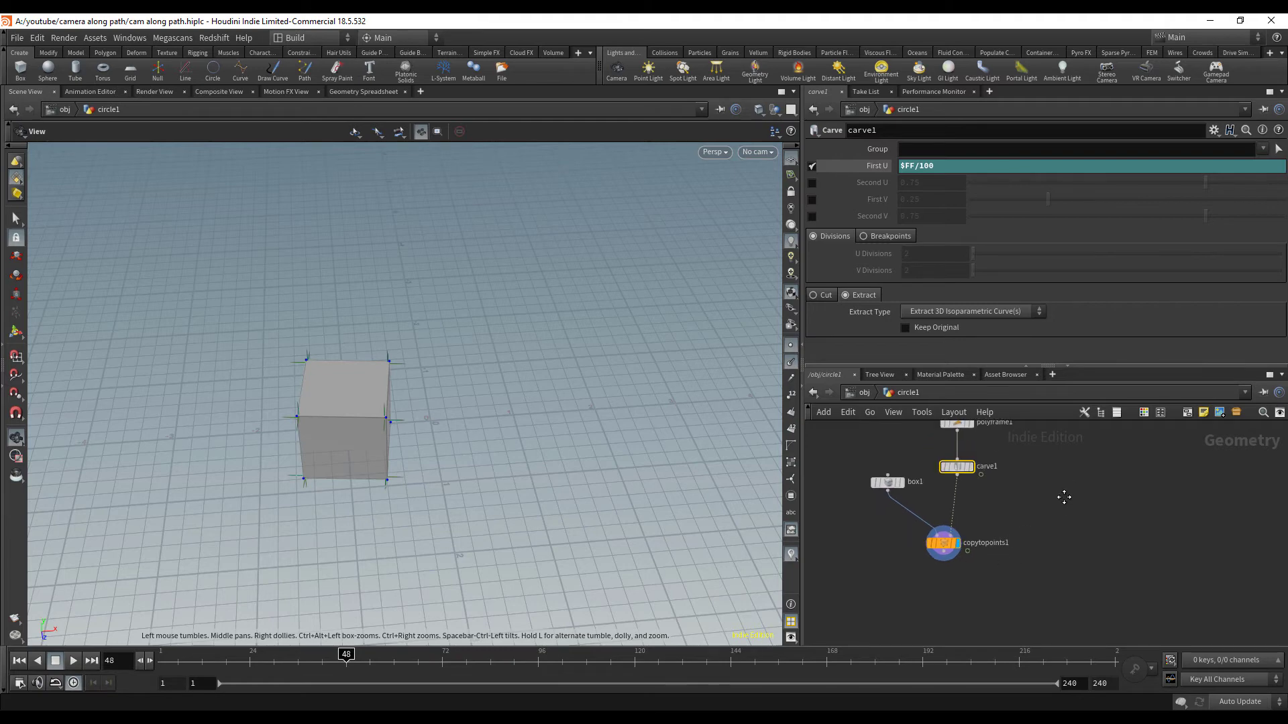
{"action": "key", "text": "Tab"}
{"action": "type", "text": "nu"}
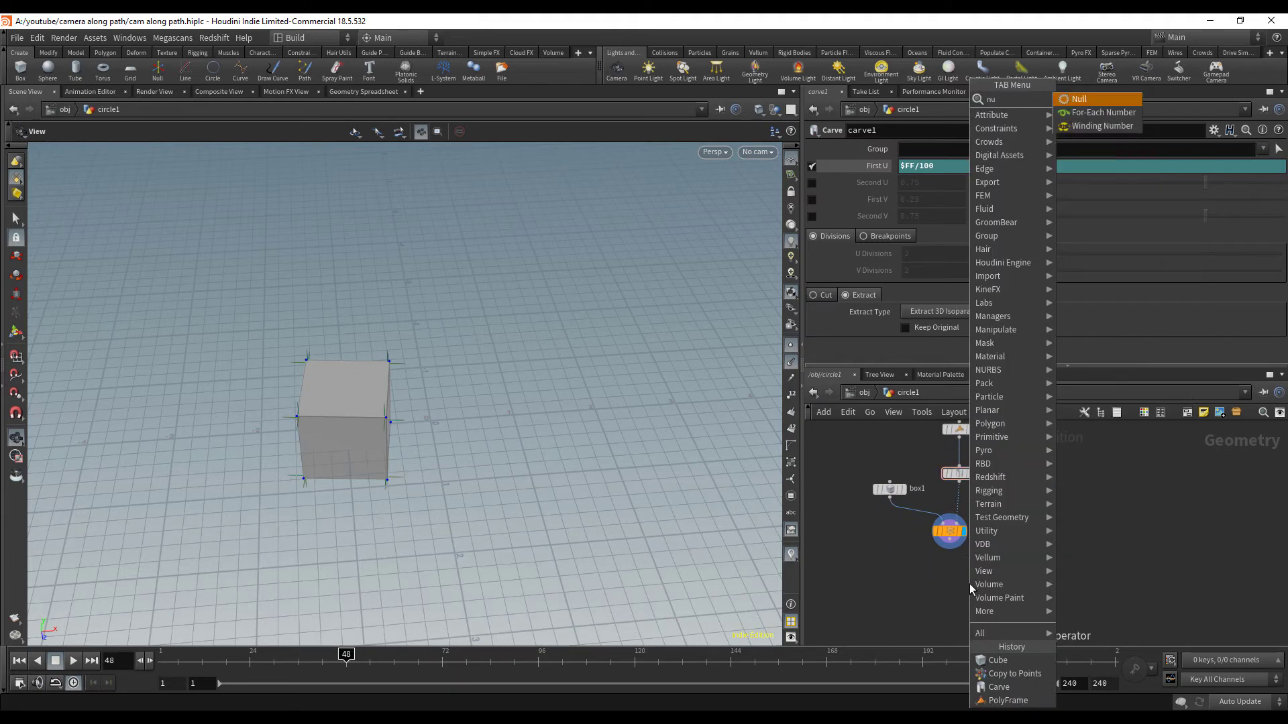
{"action": "key", "text": "Return"}
{"action": "left_click", "coordinate": [952, 577]}
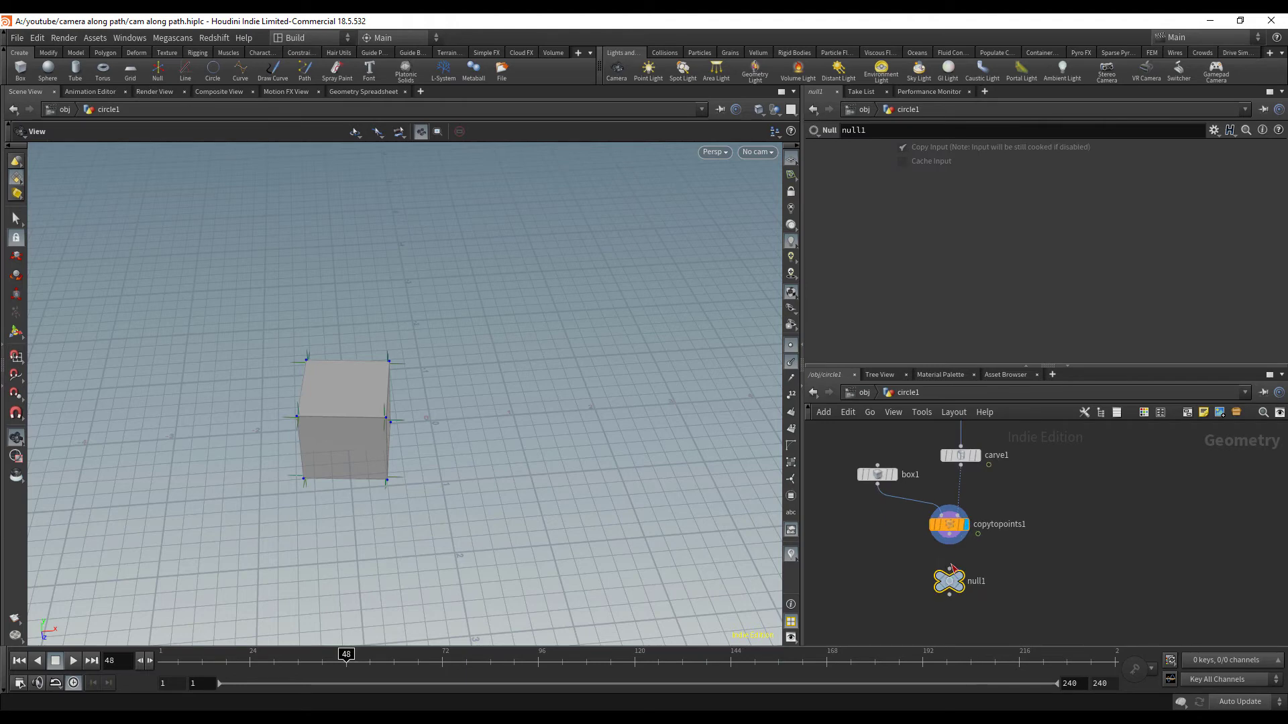
{"action": "double_click", "coordinate": [981, 582]}
{"action": "type", "text": "out"}
{"action": "key", "text": "Return"}
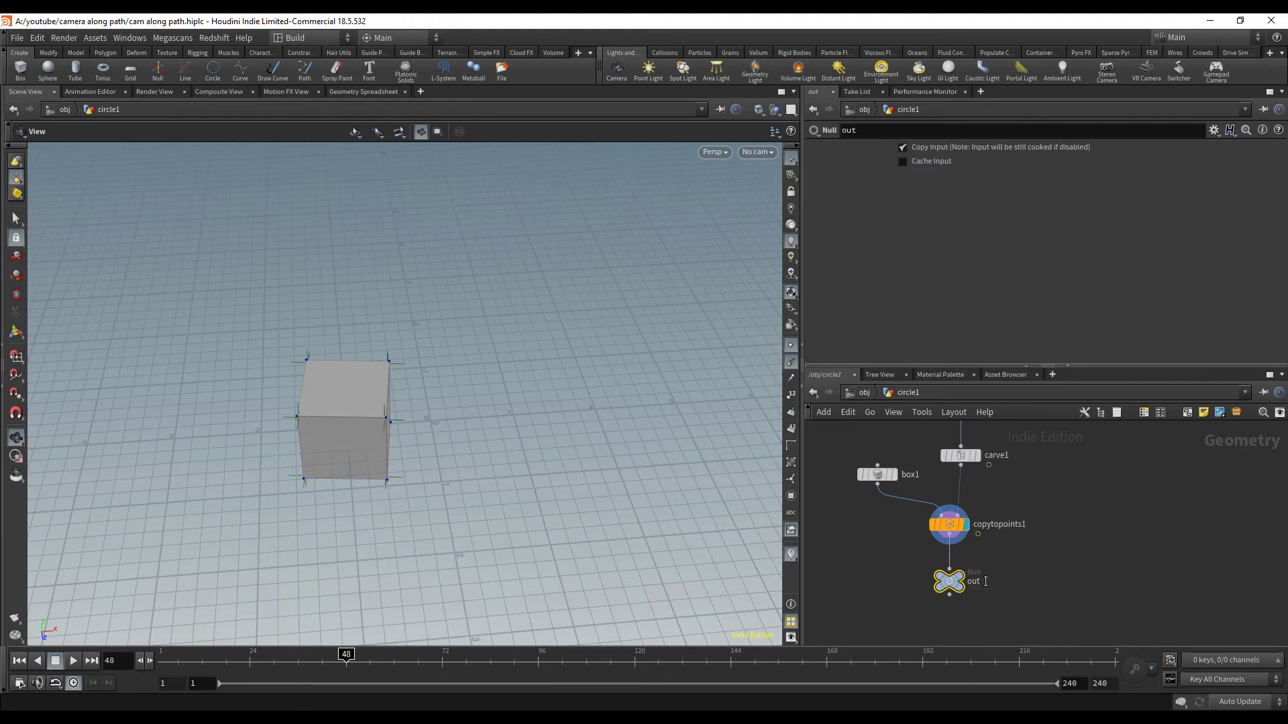
- Return to the object level and add a Camera below the circle1 object
{"action": "left_click", "coordinate": [863, 393]}
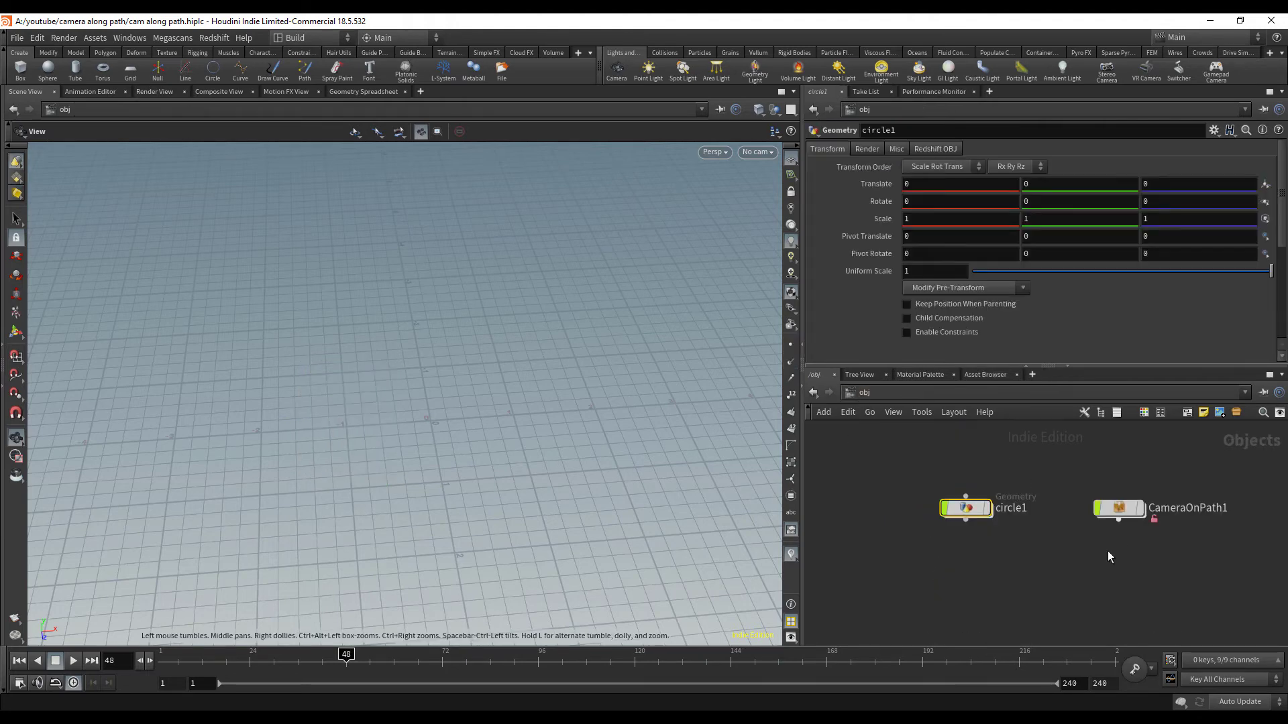
{"action": "key", "text": "Tab"}
{"action": "type", "text": "c"}
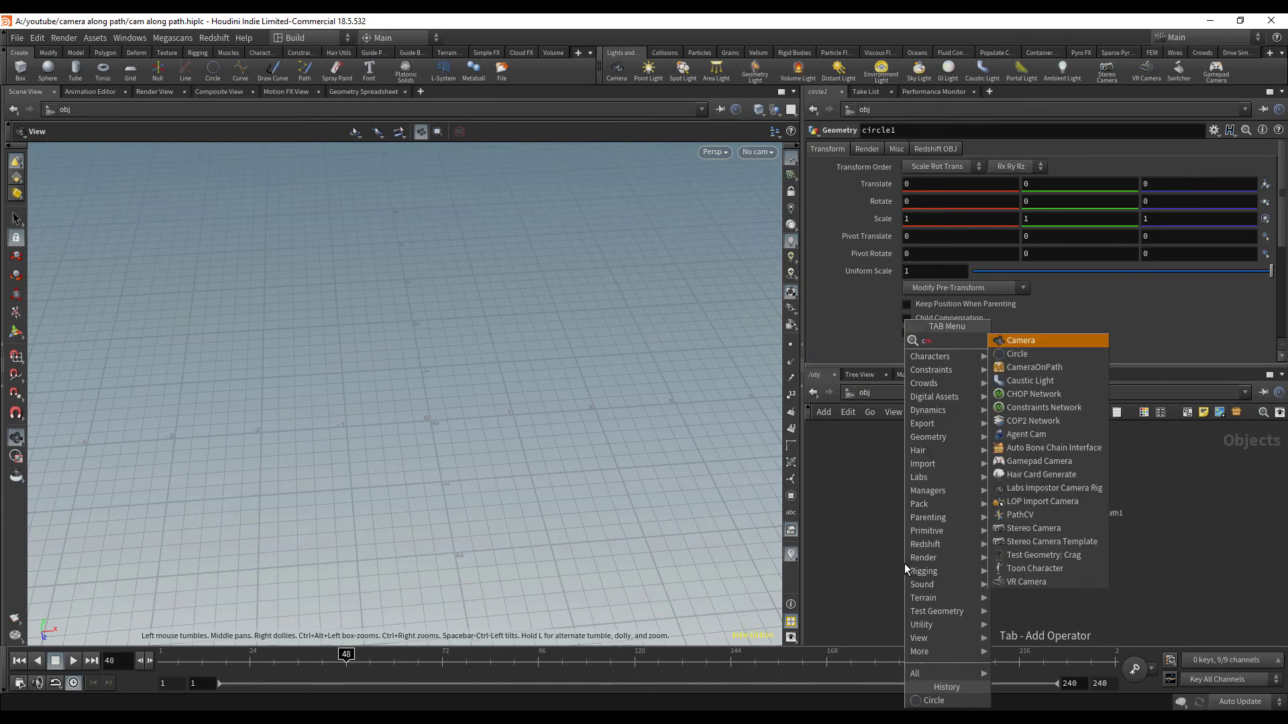
{"action": "key", "text": "Return"}
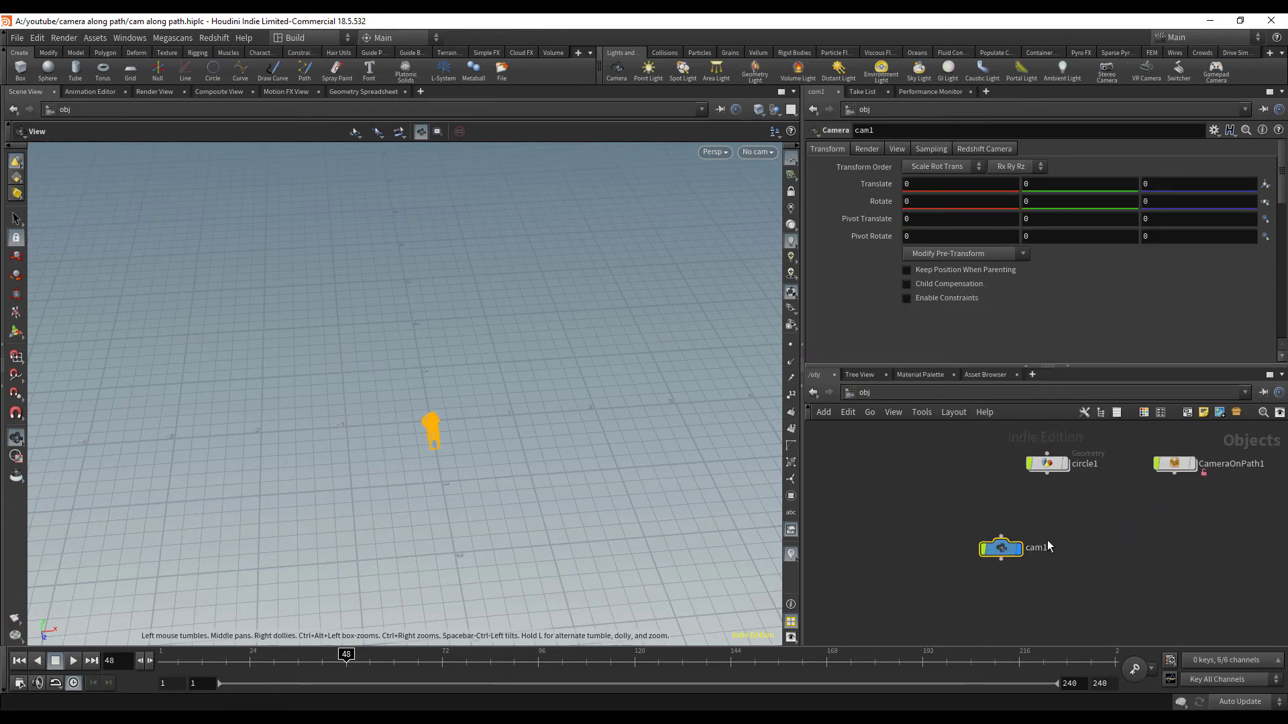
{"action": "left_click_drag", "start_coordinate": [1015, 556], "coordinate": [958, 570]}
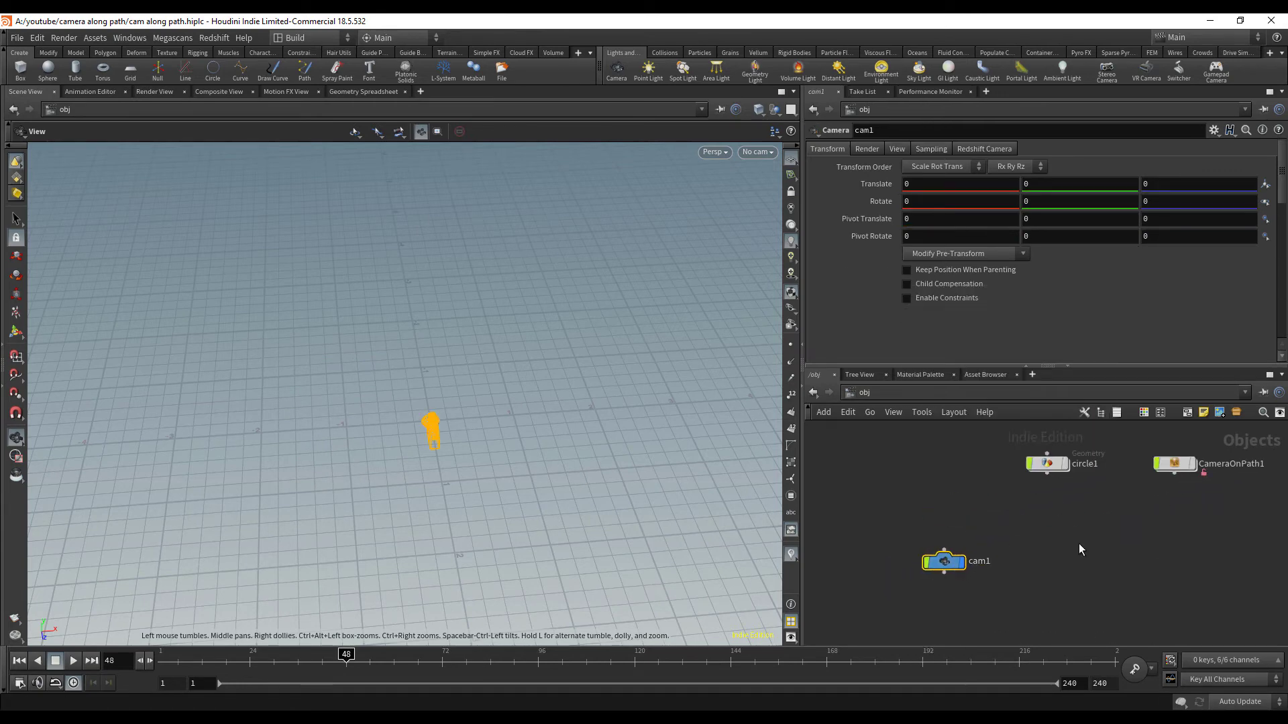
- Check the network inside circle1 and add a Rivet object above the camera at the object level
{"action": "double_click", "coordinate": [1065, 464]}
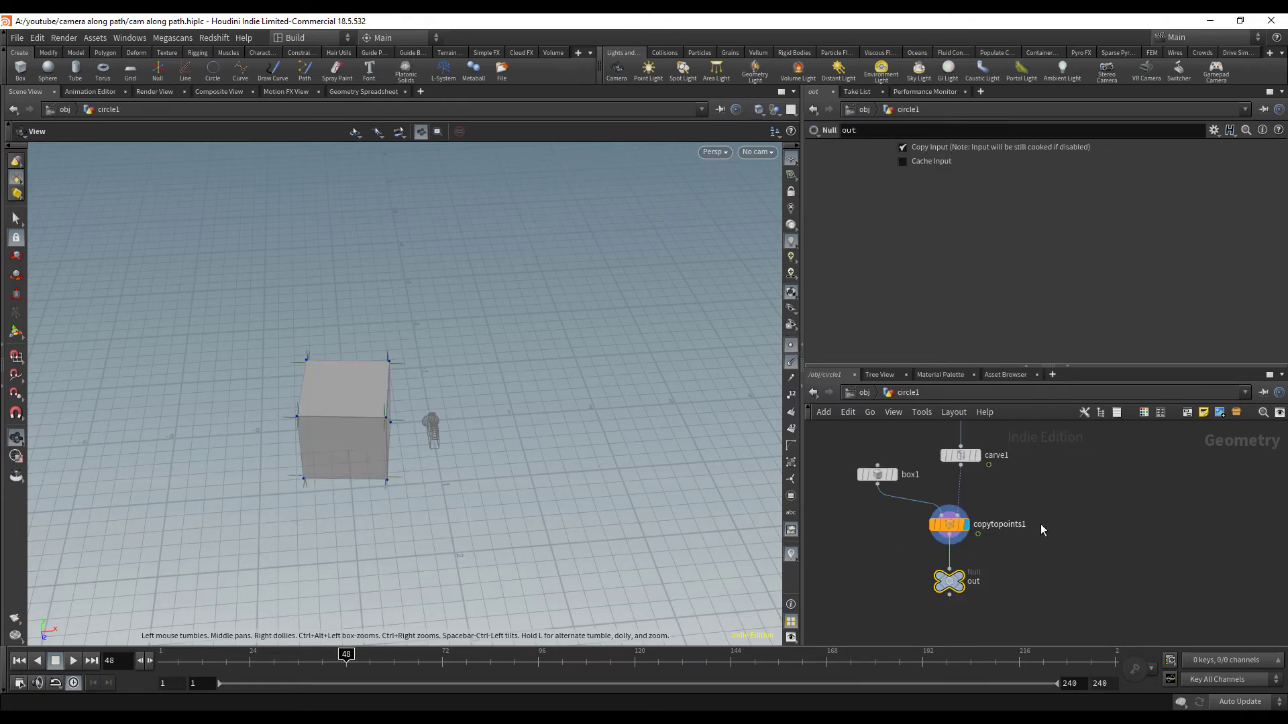
{"action": "left_click", "coordinate": [861, 392]}
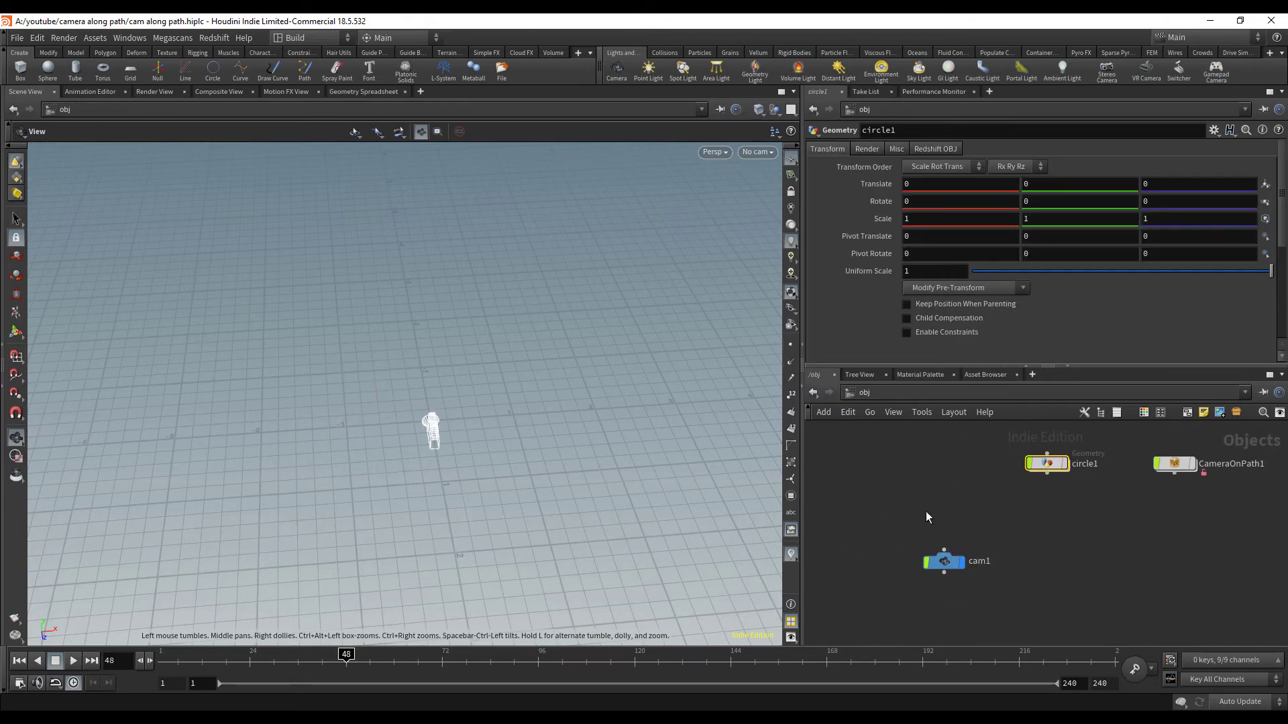
{"action": "key", "text": "Tab"}
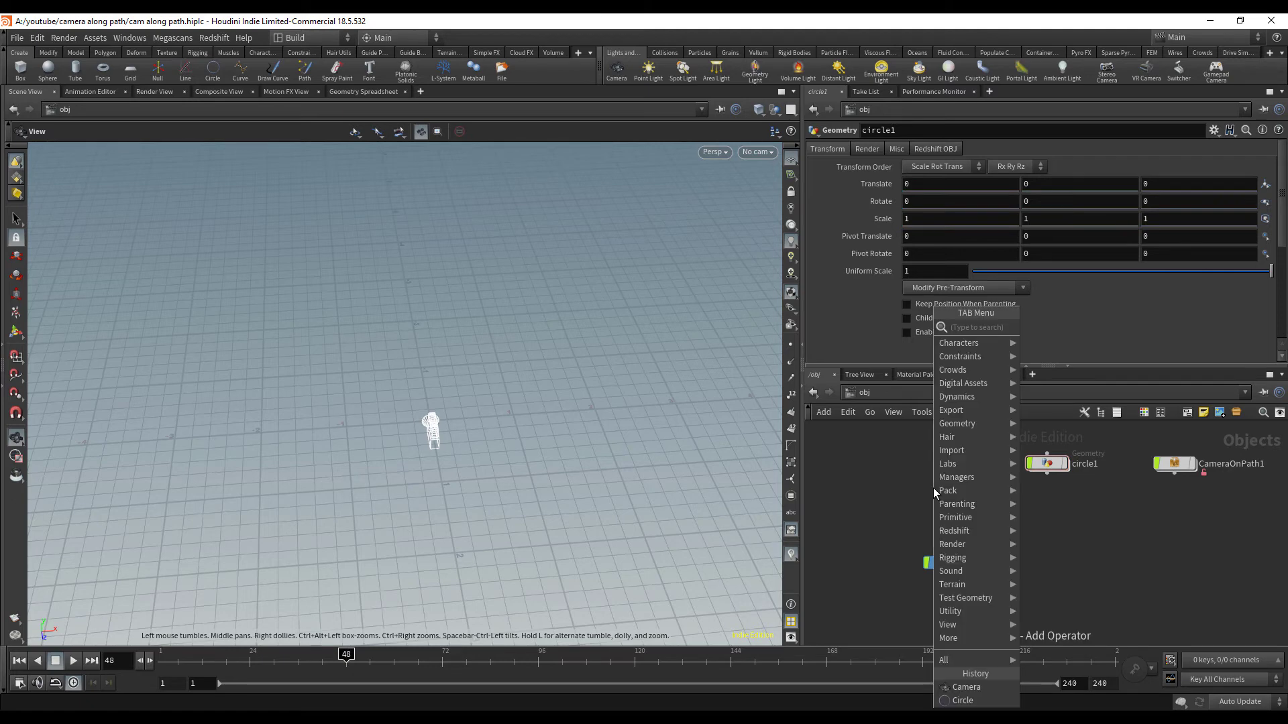
{"action": "type", "text": "ri"}
{"action": "key", "text": "Return"}
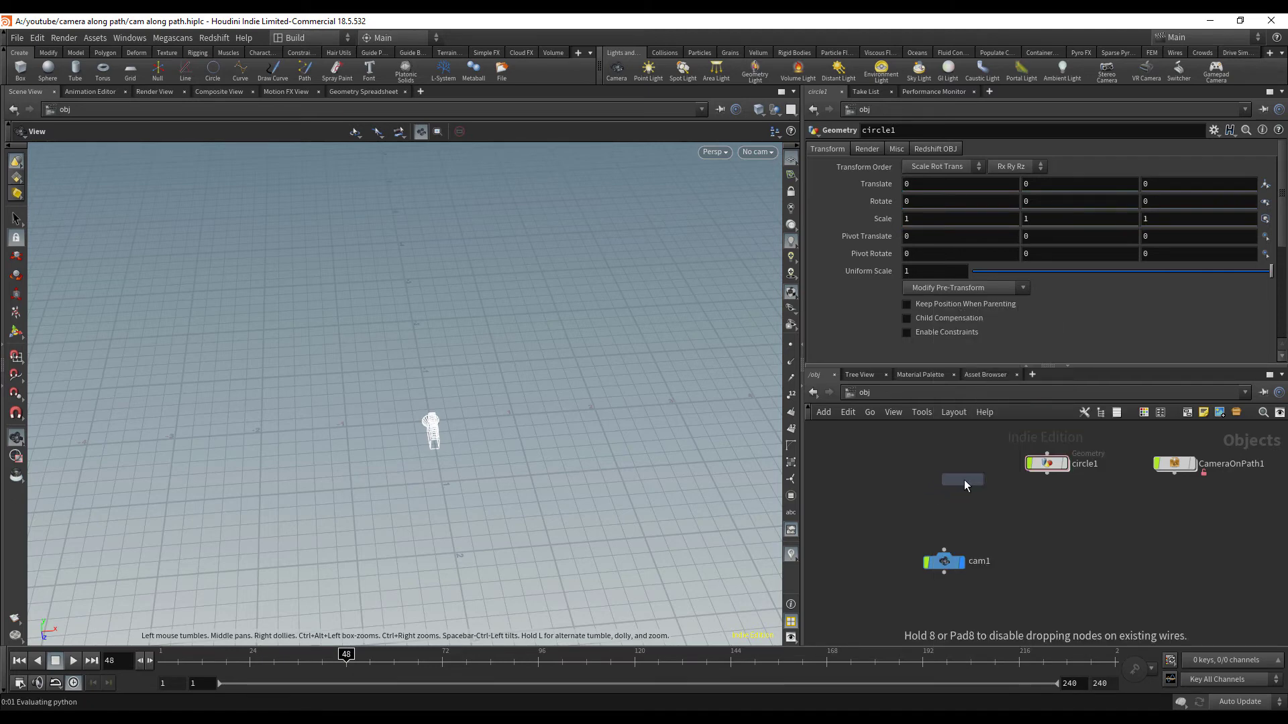
{"action": "left_click", "coordinate": [954, 486]}
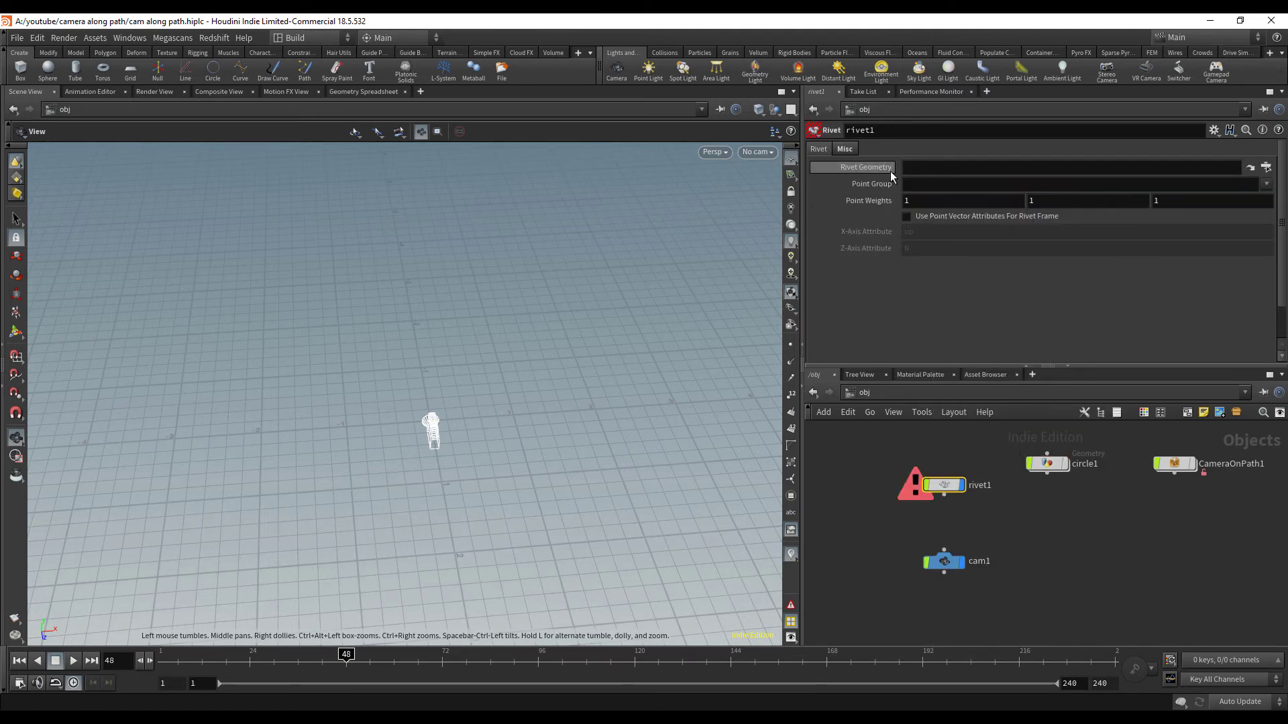
- Set the rivet's Rivet Geometry to /obj/circle1/out and its Point Group to *
{"action": "left_click", "coordinate": [1266, 168]}
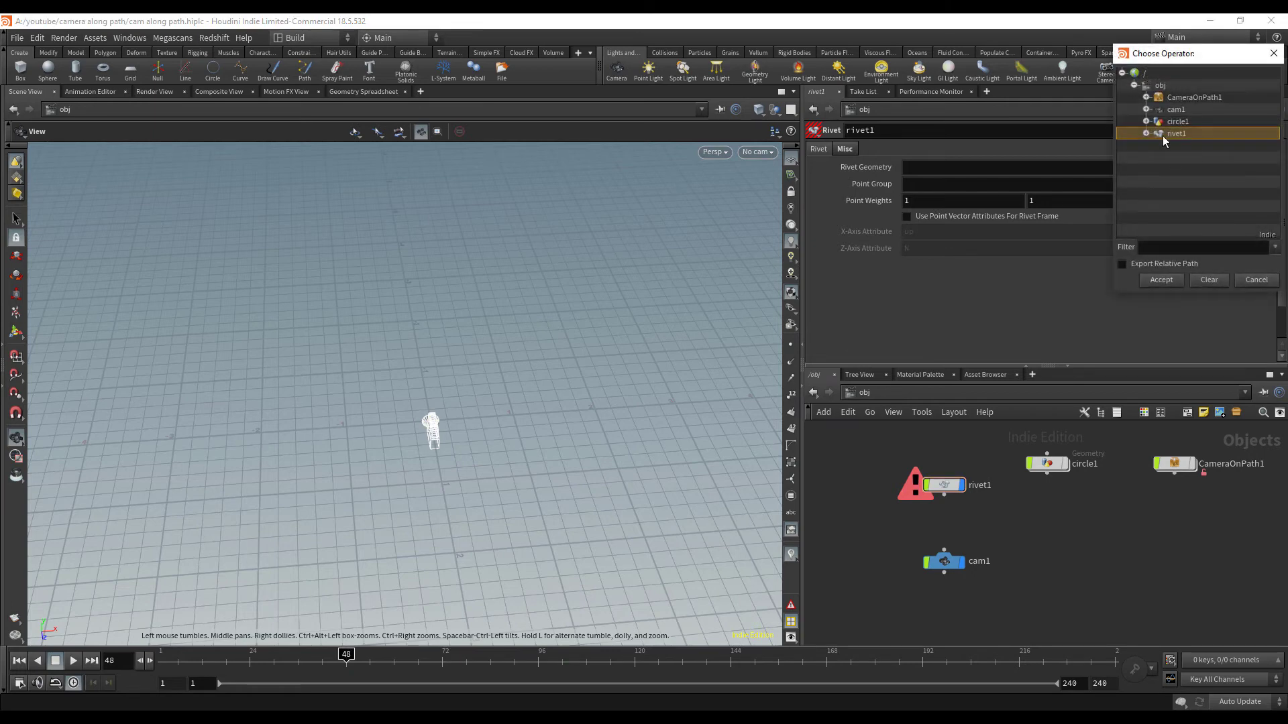
{"action": "left_click", "coordinate": [1145, 121]}
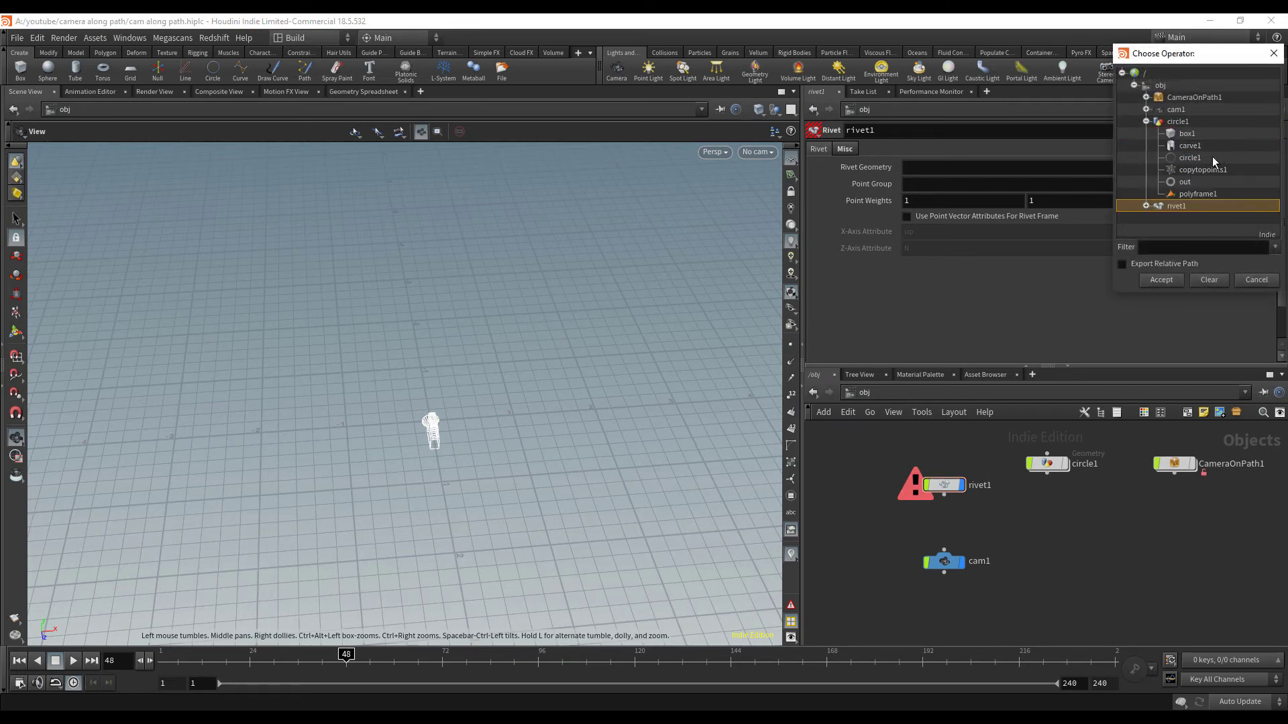
{"action": "double_click", "coordinate": [1184, 183]}
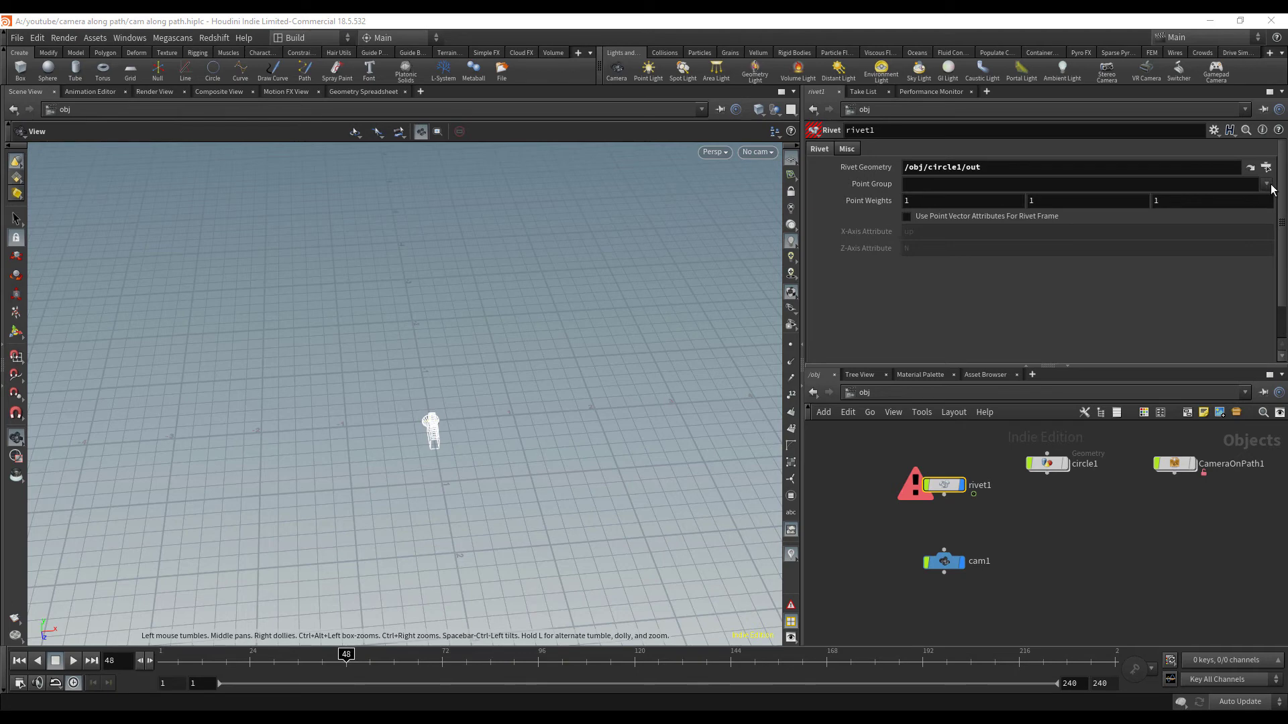
{"action": "left_click", "coordinate": [941, 188]}
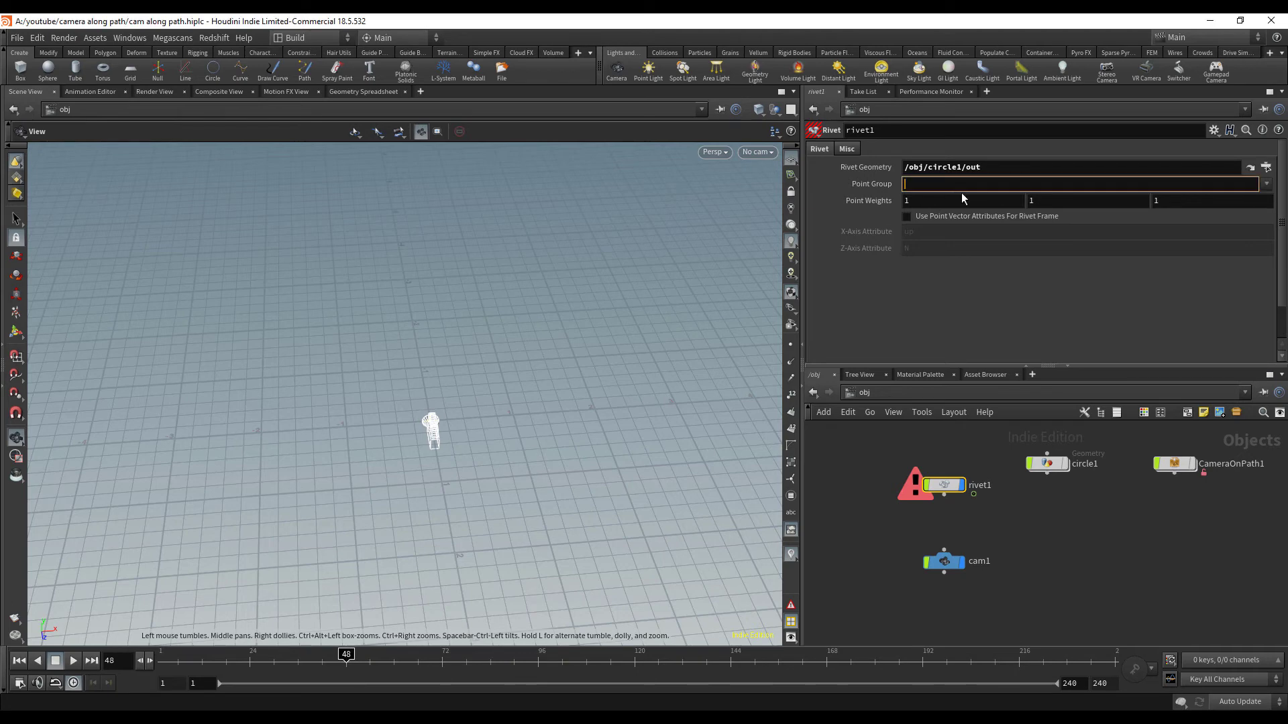
{"action": "type", "text": "*"}
{"action": "key", "text": "Return"}
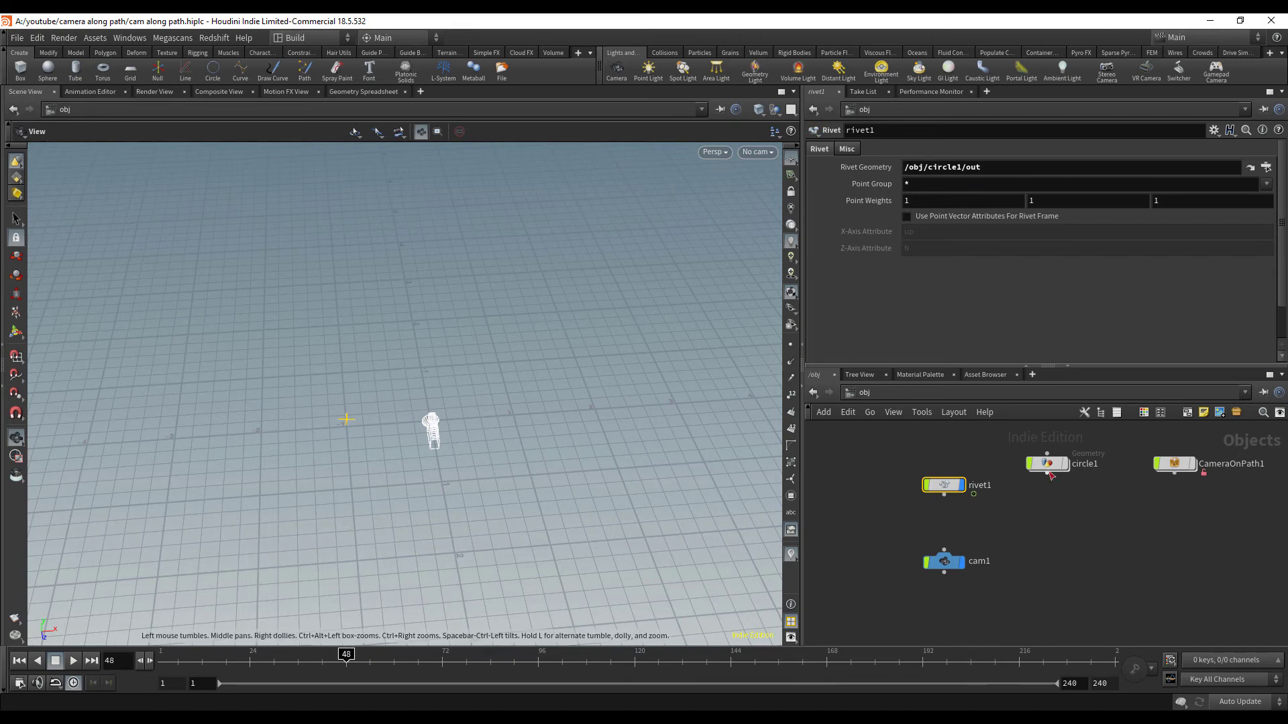
- Examine the rivet's position against the camera and the circle1 geometry by toggling circle1's flag
{"action": "left_click_drag", "start_coordinate": [380, 396], "coordinate": [342, 436]}
{"action": "right_click_drag", "start_coordinate": [342, 437], "coordinate": [529, 431]}
{"action": "left_click_drag", "start_coordinate": [530, 431], "coordinate": [557, 391]}
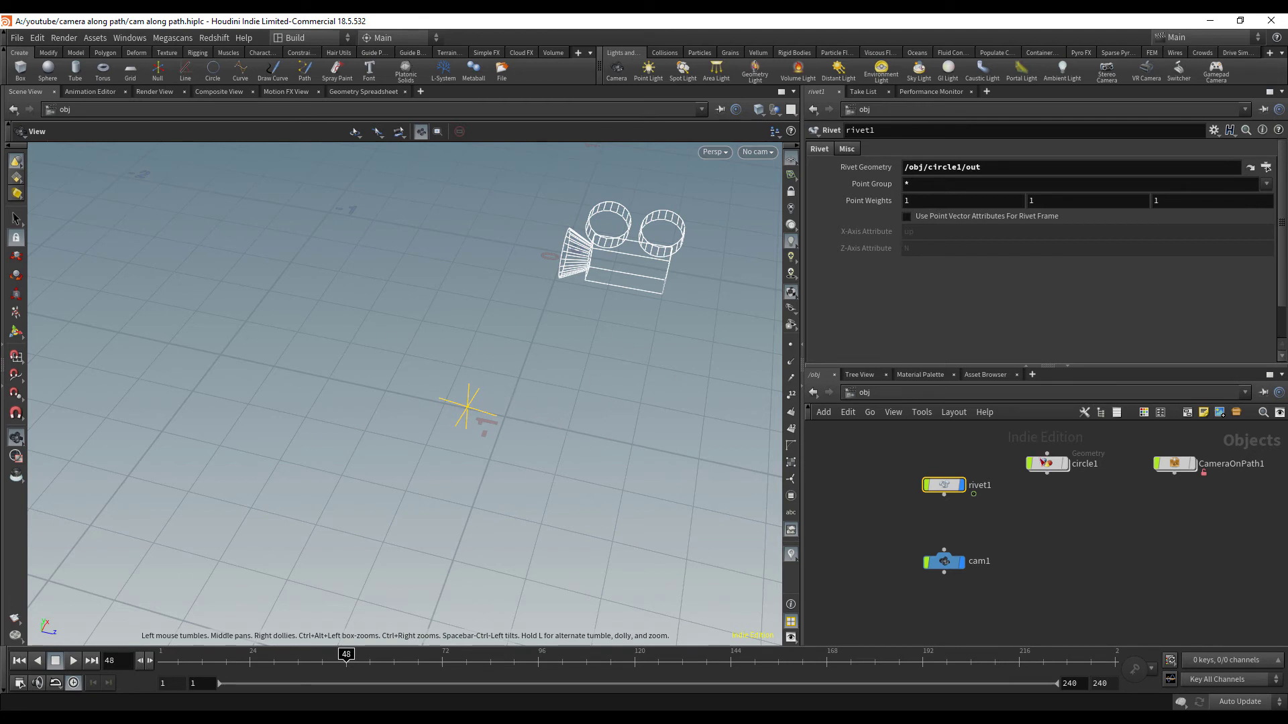
{"action": "left_click", "coordinate": [966, 490]}
{"action": "left_click", "coordinate": [1067, 470]}
{"action": "left_click", "coordinate": [1066, 470]}
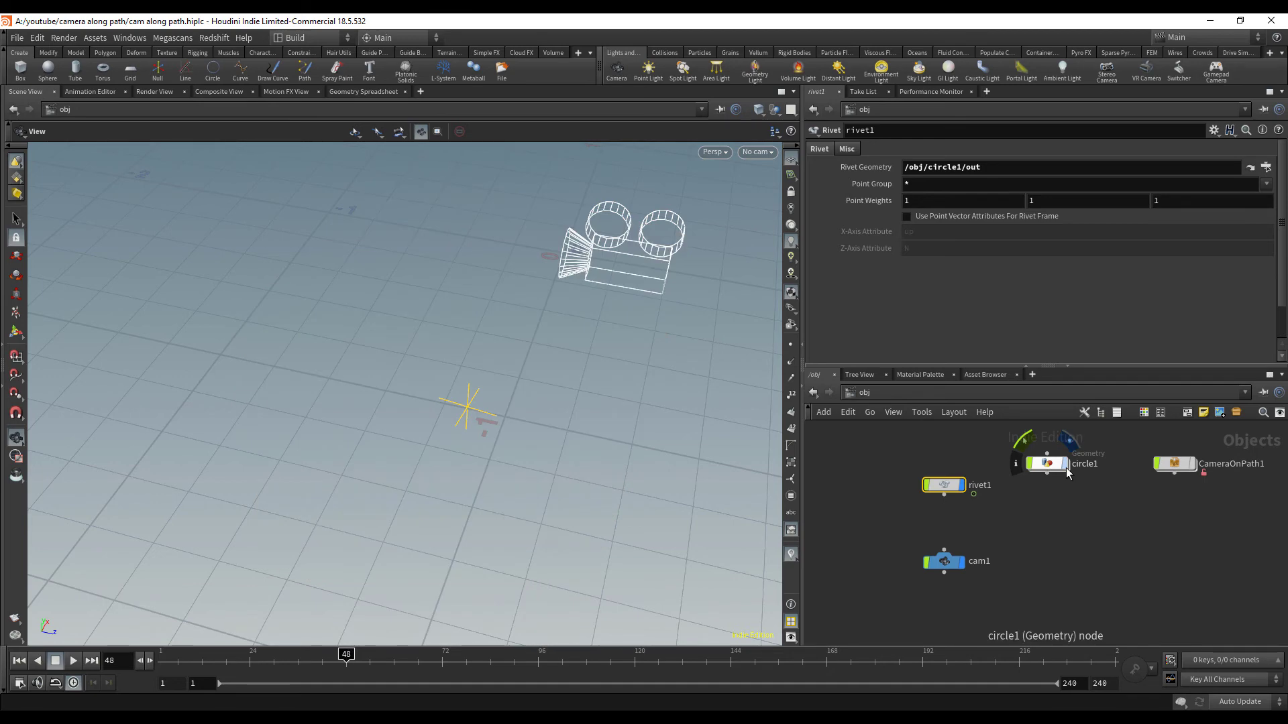
{"action": "left_click", "coordinate": [1067, 470]}
{"action": "left_click", "coordinate": [1067, 470]}
{"action": "left_click", "coordinate": [1067, 469]}
{"action": "left_click", "coordinate": [1066, 462]}
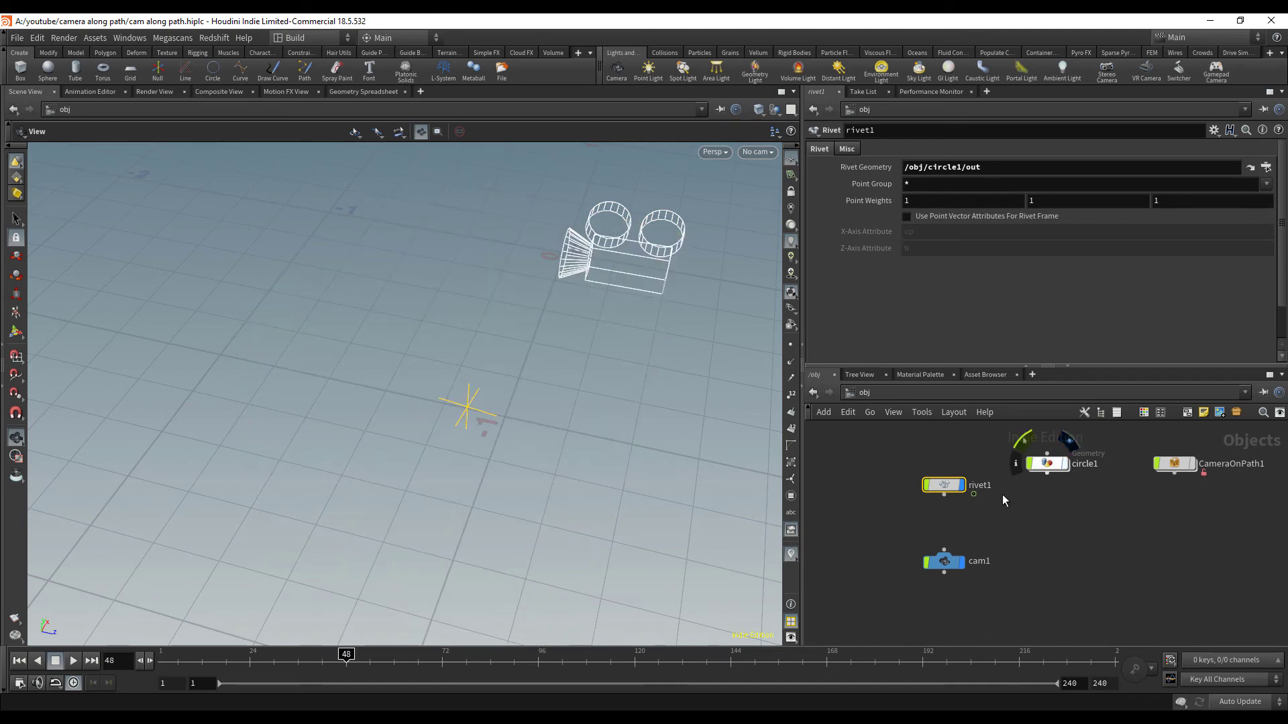
{"action": "left_click_drag", "start_coordinate": [530, 384], "coordinate": [376, 436]}
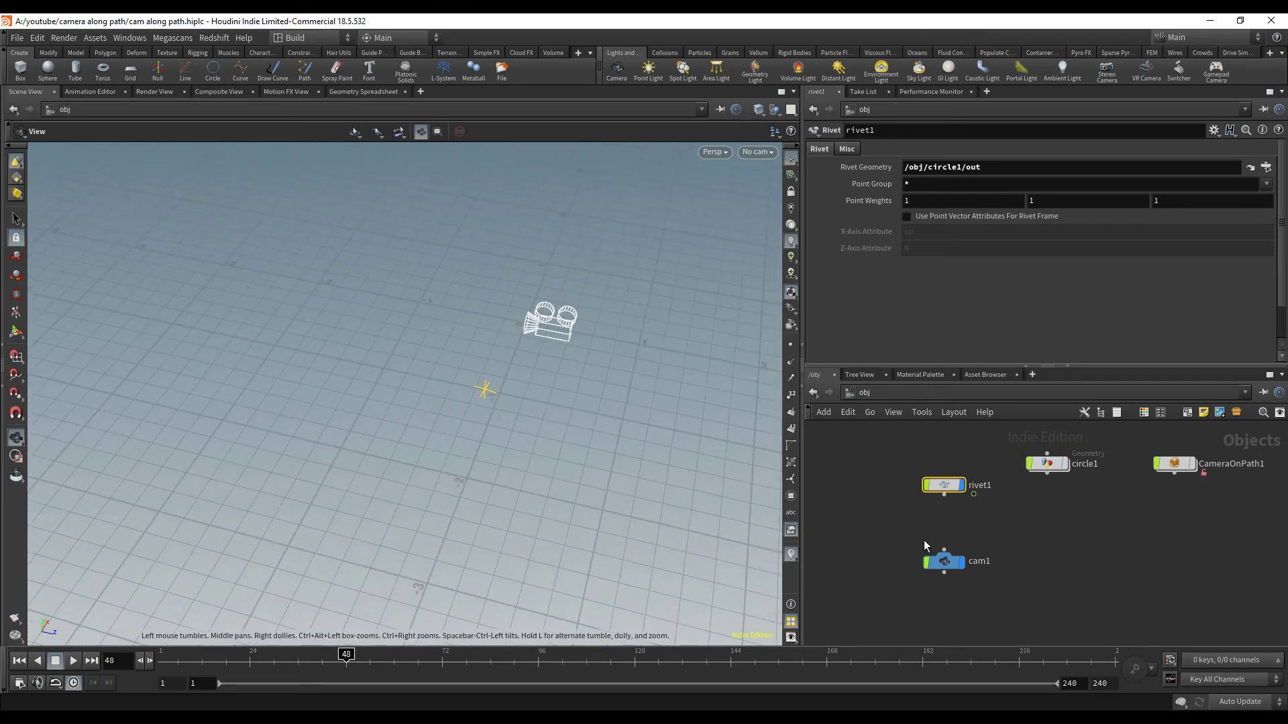
- Parent the camera cam1 to rivet1 by wiring the rivet's output into the camera
{"action": "left_click", "coordinate": [944, 560]}
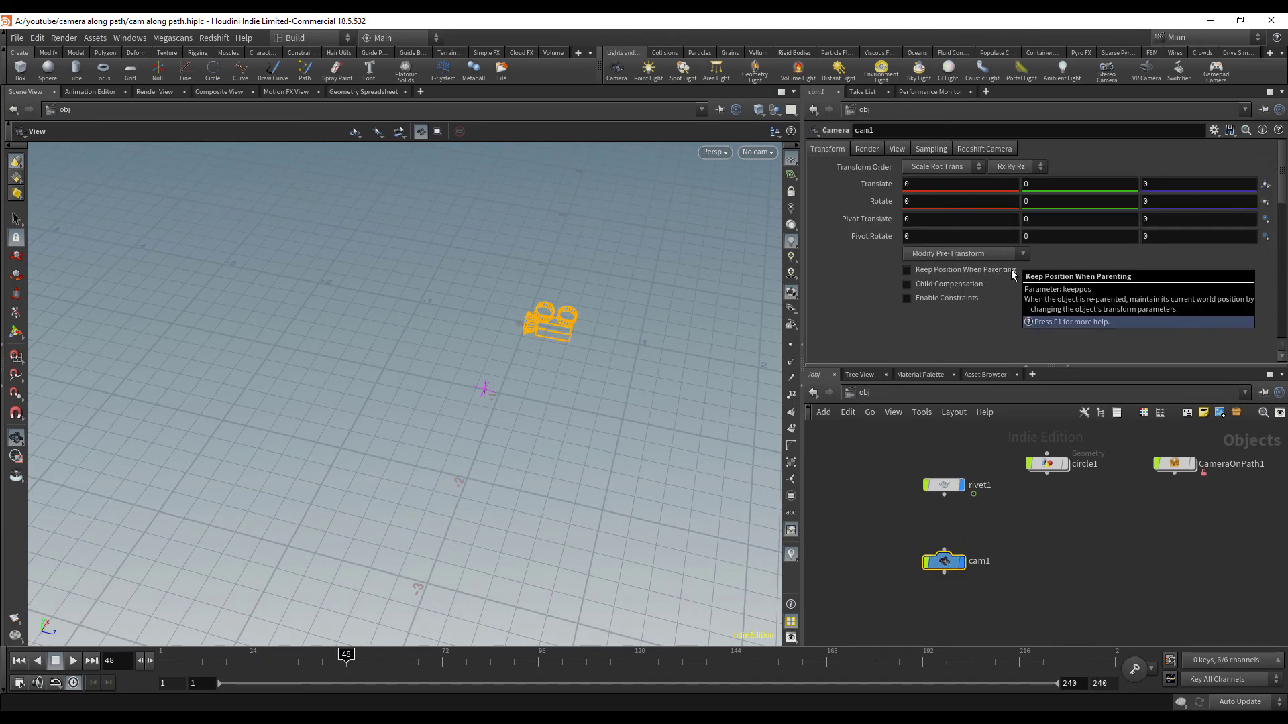
{"action": "left_click_drag", "start_coordinate": [943, 496], "coordinate": [944, 551]}
{"action": "left_click_drag", "start_coordinate": [554, 475], "coordinate": [489, 381]}
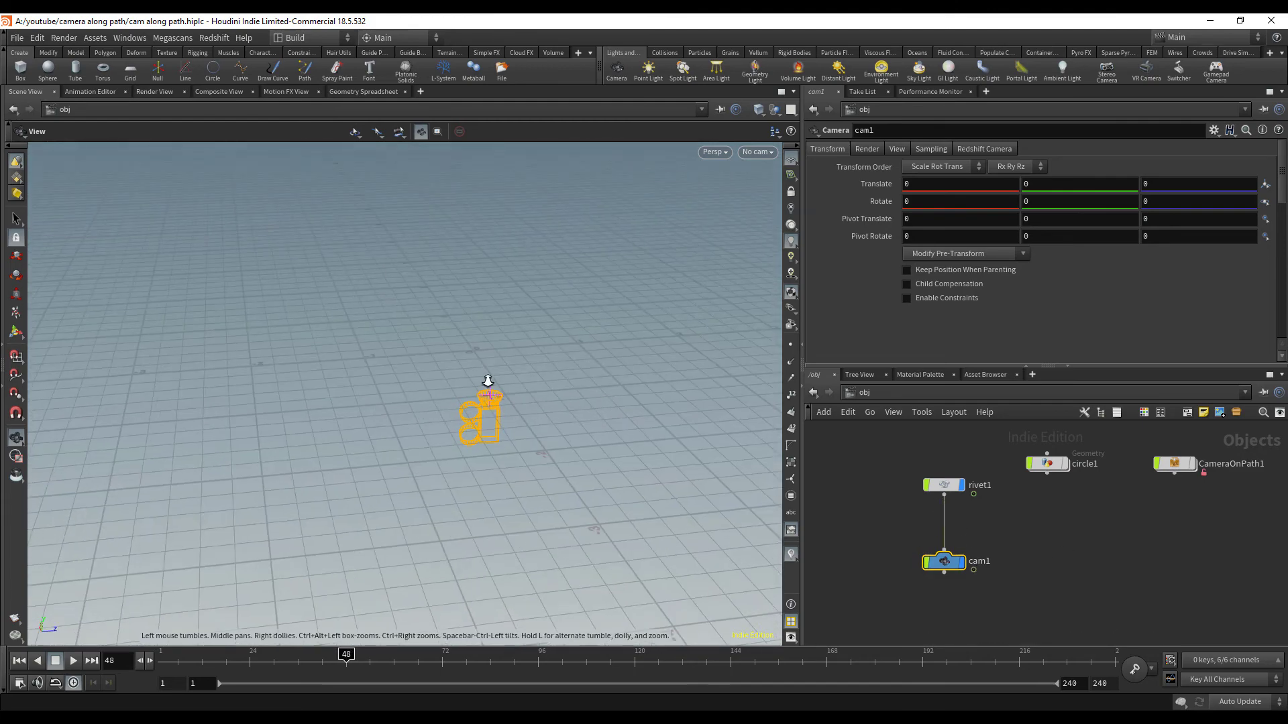
{"action": "scroll", "coordinate": [488, 381], "scroll_direction": "up", "scroll_amount": 3}
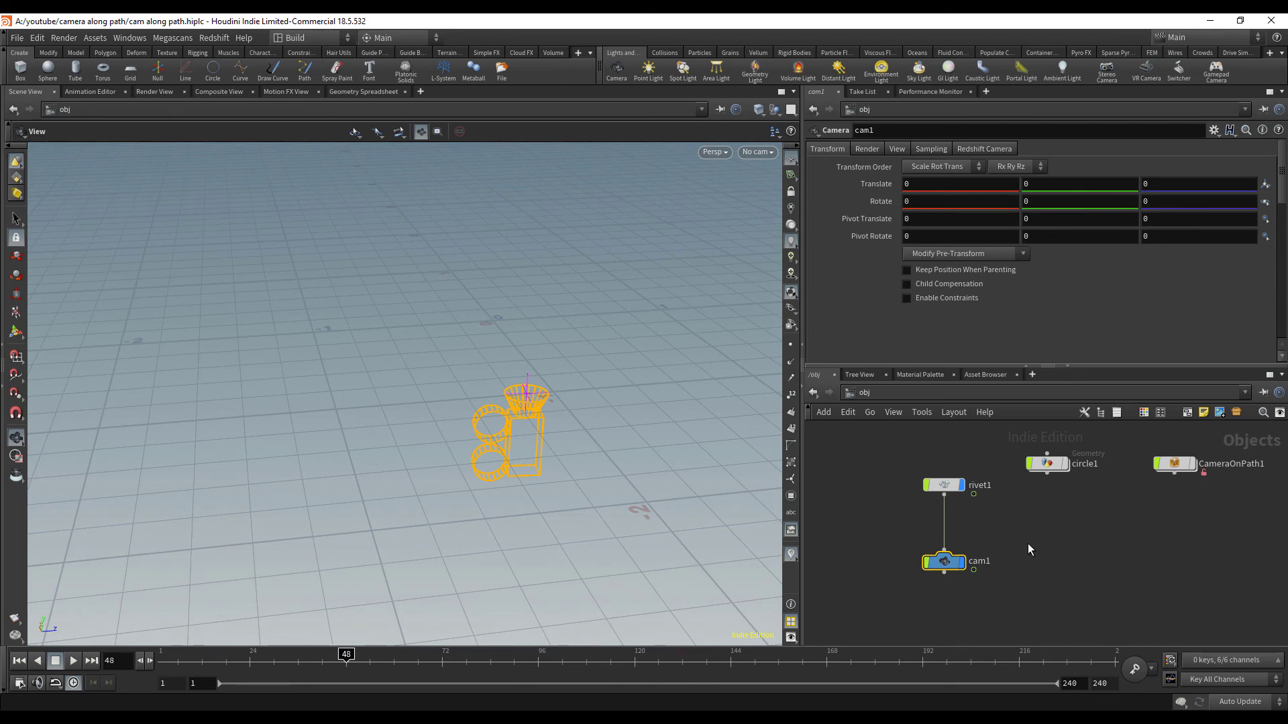
- Add a Null object beside the rivet and camera, and cut the wire between rivet1 and cam1
{"action": "key", "text": "Tab"}
{"action": "type", "text": "nu"}
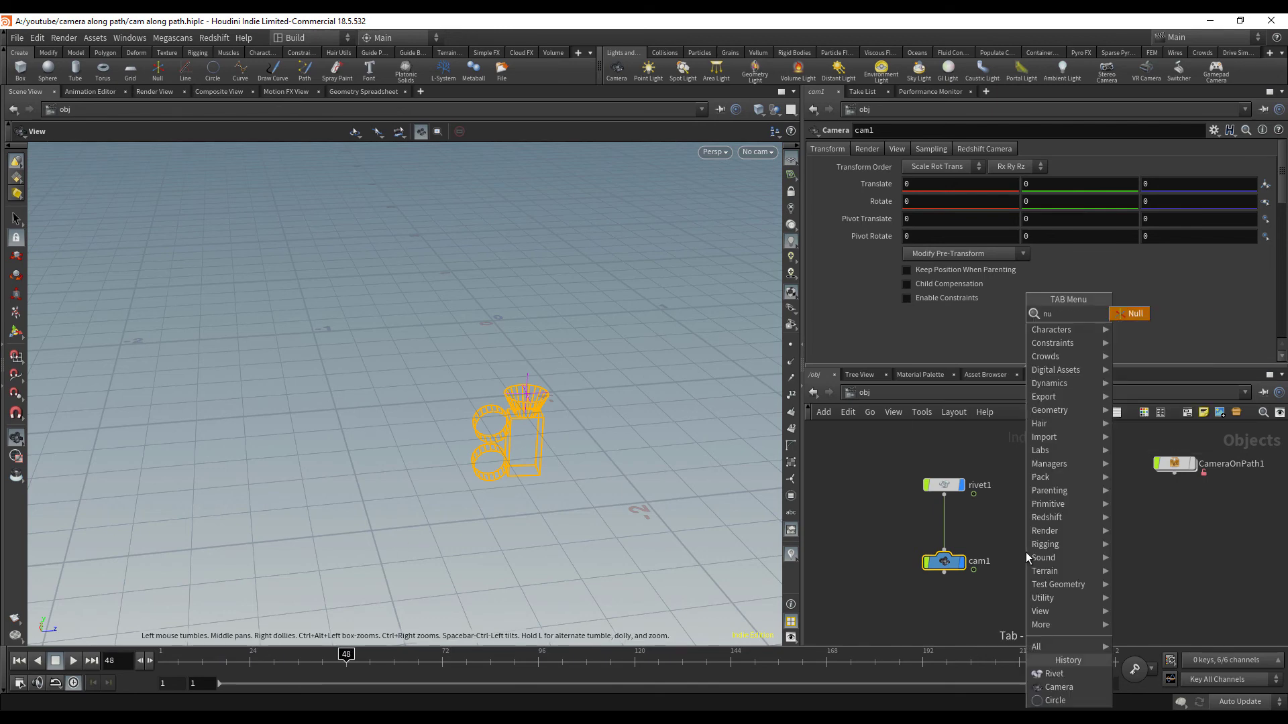
{"action": "key", "text": "Return"}
{"action": "left_click", "coordinate": [1088, 516]}
{"action": "key", "text": "y"}
{"action": "left_click_drag", "start_coordinate": [1026, 512], "coordinate": [922, 511]}
- Place the null between the rivet and the camera, parenting it to rivet1 and cam1 to the null
{"action": "left_click_drag", "start_coordinate": [944, 563], "coordinate": [952, 600]}
{"action": "left_click_drag", "start_coordinate": [1100, 520], "coordinate": [949, 539]}
{"action": "left_click_drag", "start_coordinate": [944, 531], "coordinate": [944, 495]}
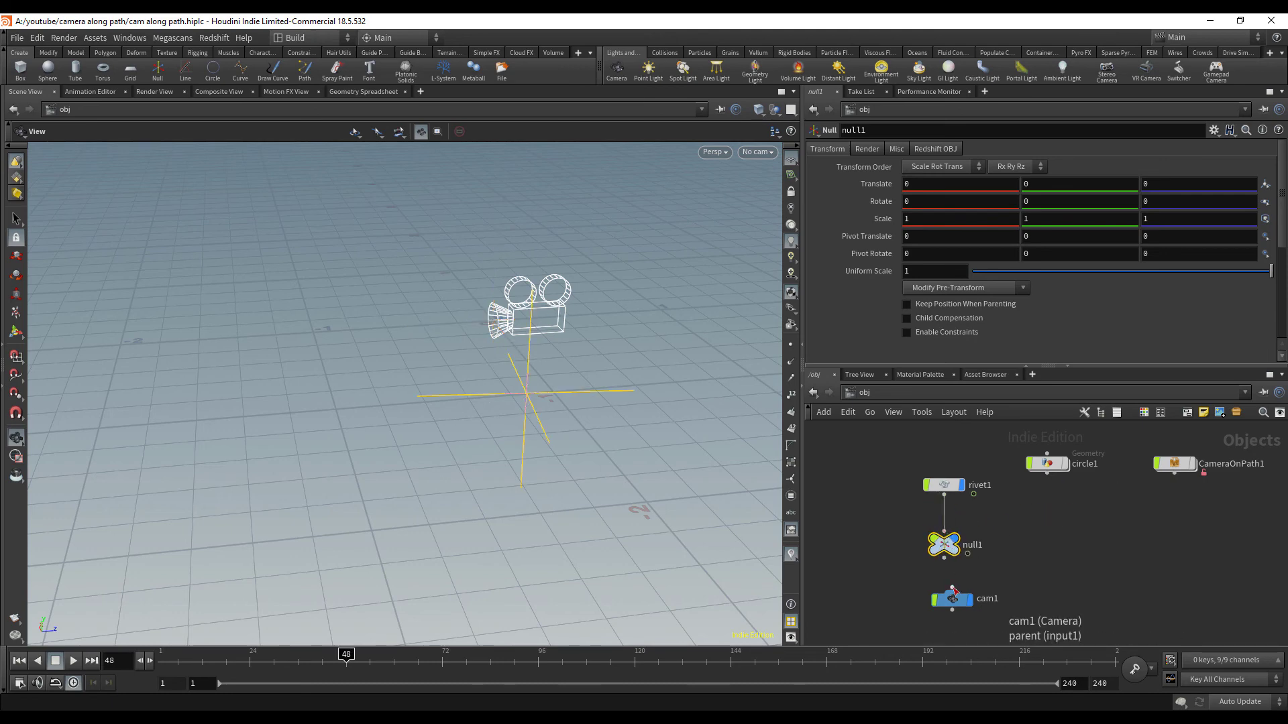
{"action": "left_click_drag", "start_coordinate": [953, 589], "coordinate": [952, 592]}
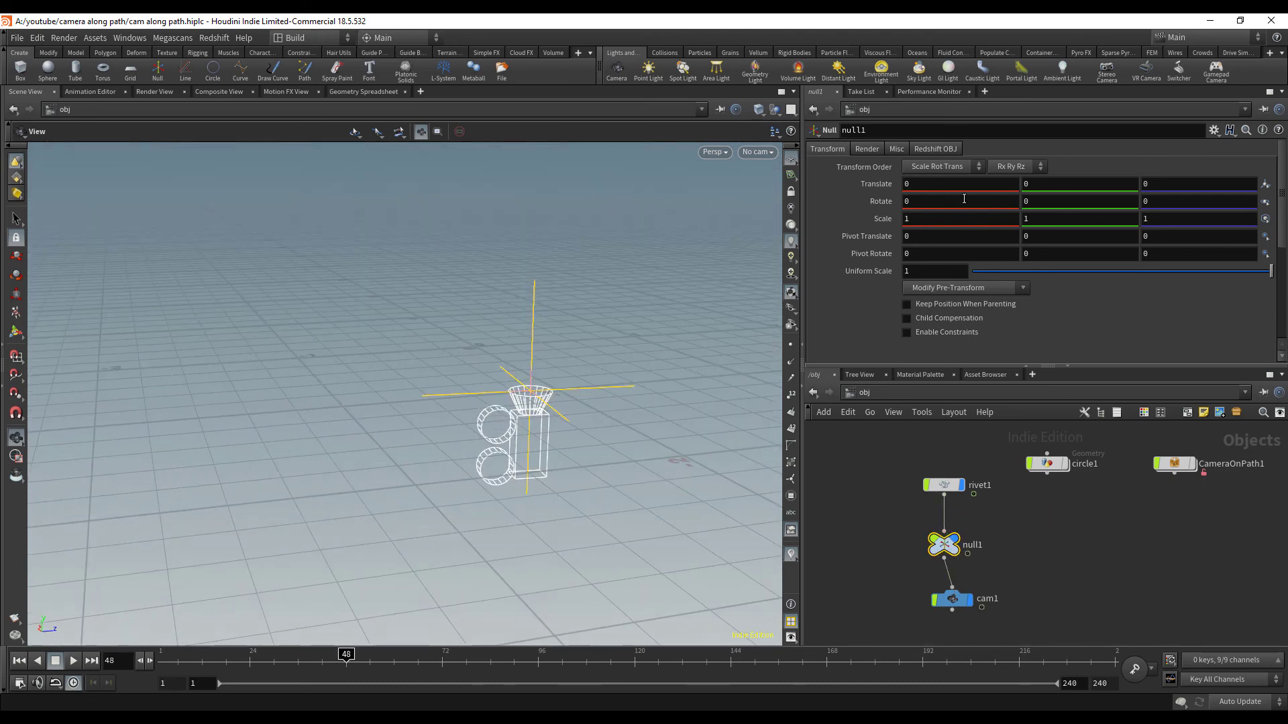
- Set the null's X rotation to -90 to reorient the camera along the path
{"action": "middle_click_drag", "start_coordinate": [963, 198], "coordinate": [918, 216]}
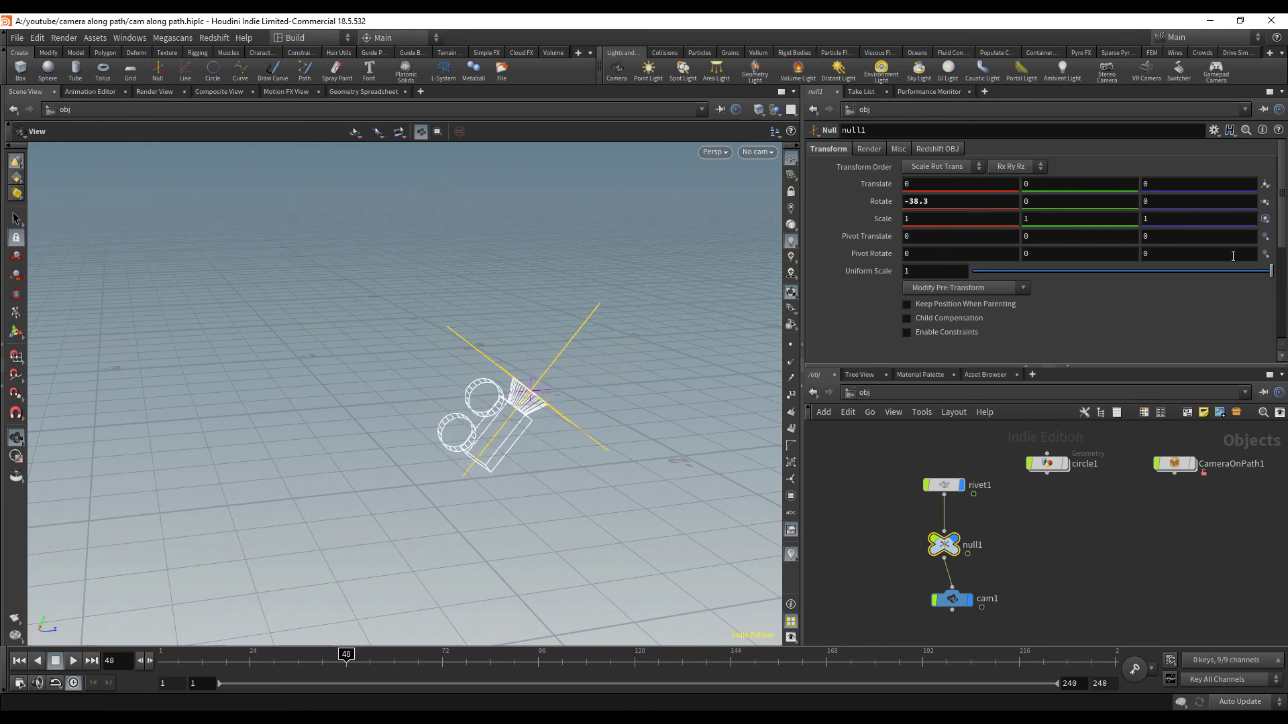
{"action": "left_click", "coordinate": [947, 196]}
{"action": "type", "text": "-90"}
{"action": "key", "text": "Return"}
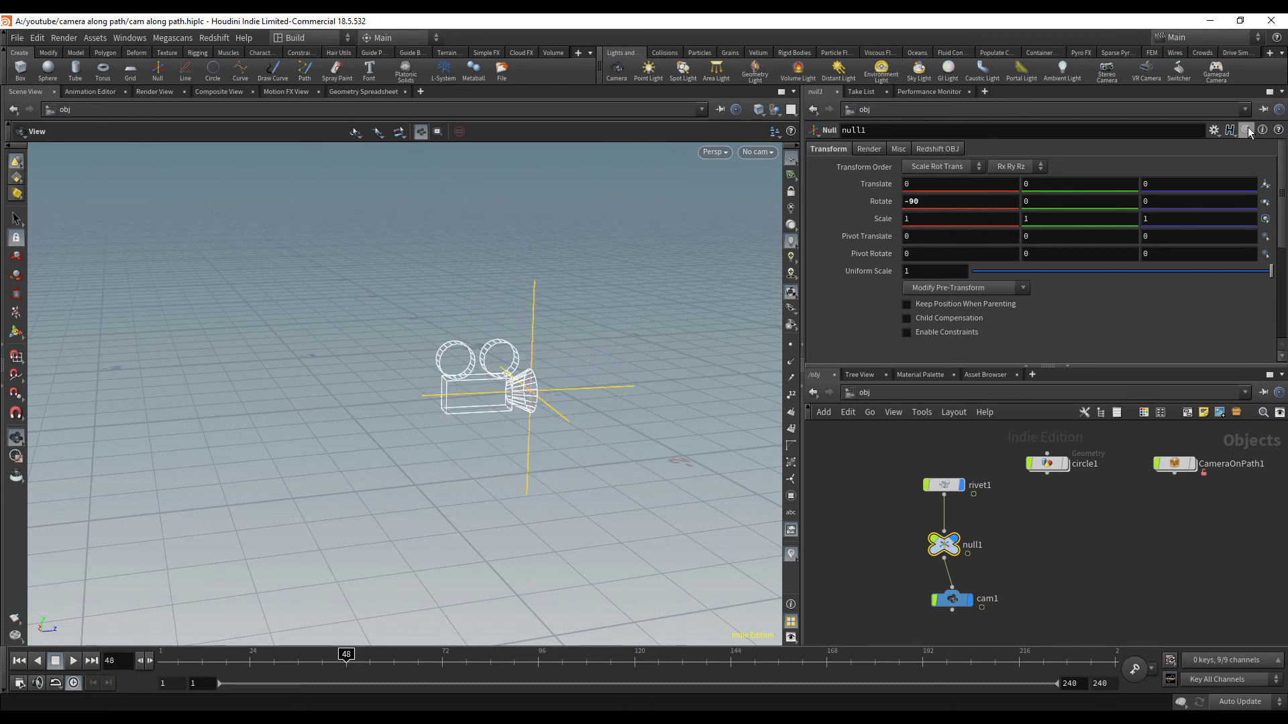
- Play the animation and scrub the timeline to frame 38 to check the camera's motion and orientation
{"action": "left_click_drag", "start_coordinate": [386, 322], "coordinate": [568, 336]}
{"action": "key", "text": "Up"}
{"action": "right_click_drag", "start_coordinate": [569, 336], "coordinate": [494, 316]}
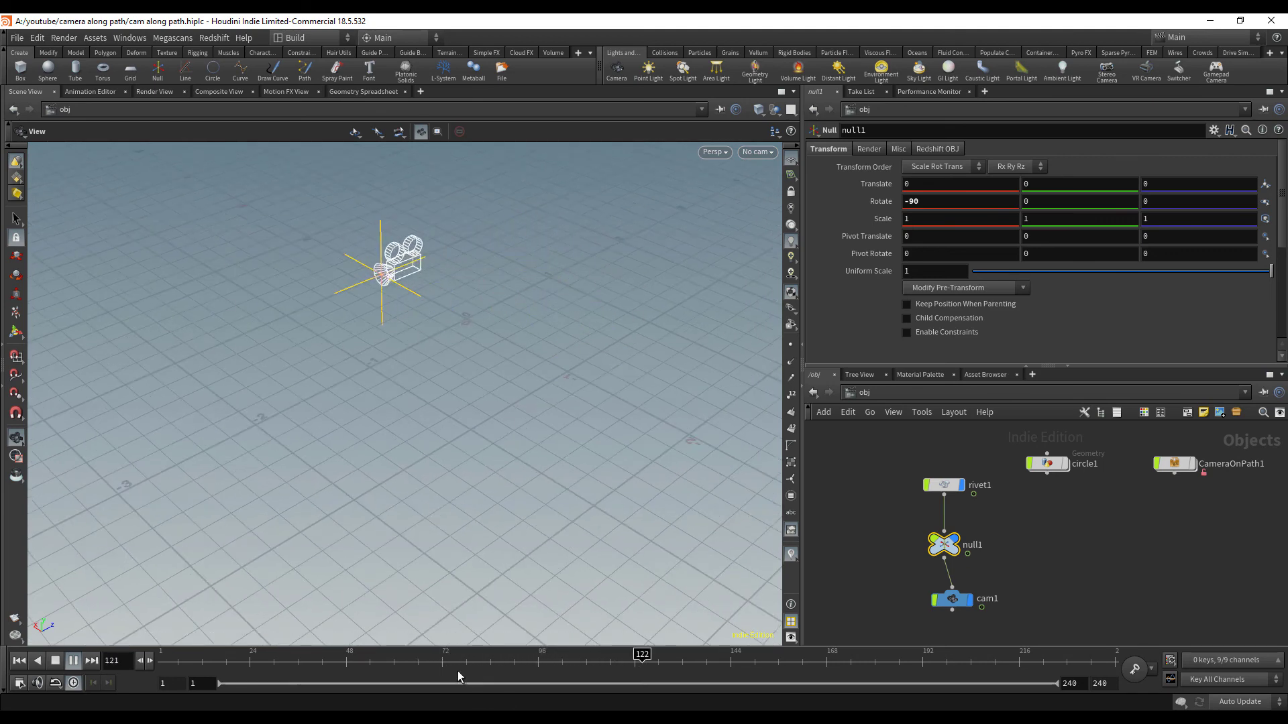
{"action": "left_click_drag", "start_coordinate": [427, 662], "coordinate": [306, 627]}
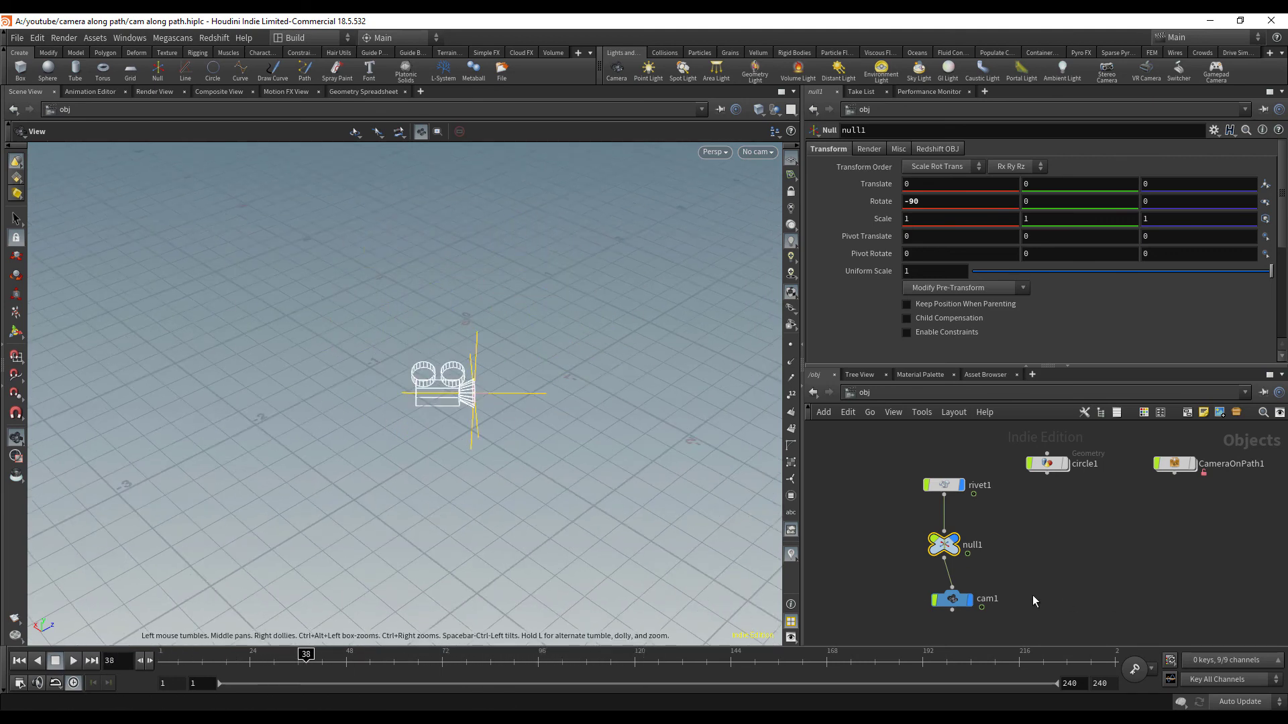
- Try offsetting cam1's X translation, and undo the change
{"action": "left_click", "coordinate": [952, 599]}
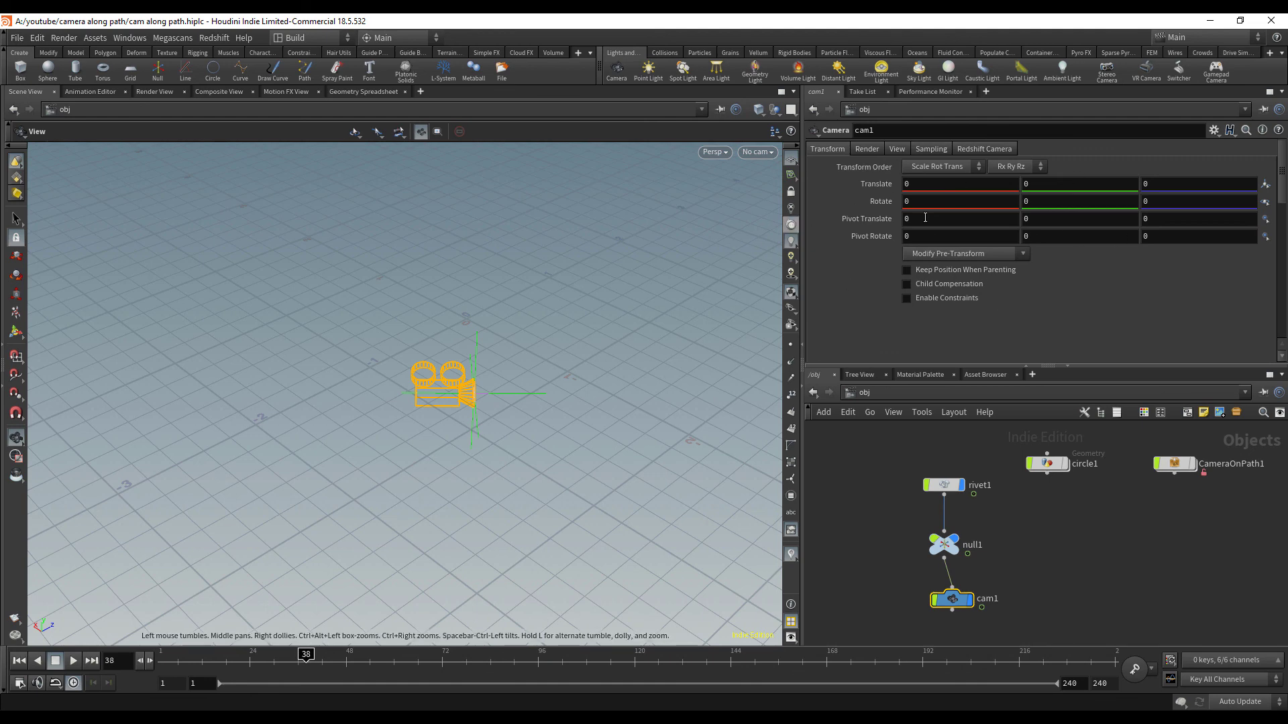
{"action": "middle_click_drag", "start_coordinate": [935, 187], "coordinate": [965, 204]}
{"action": "key", "text": "ctrl+z"}
{"action": "key", "text": "ctrl+z"}
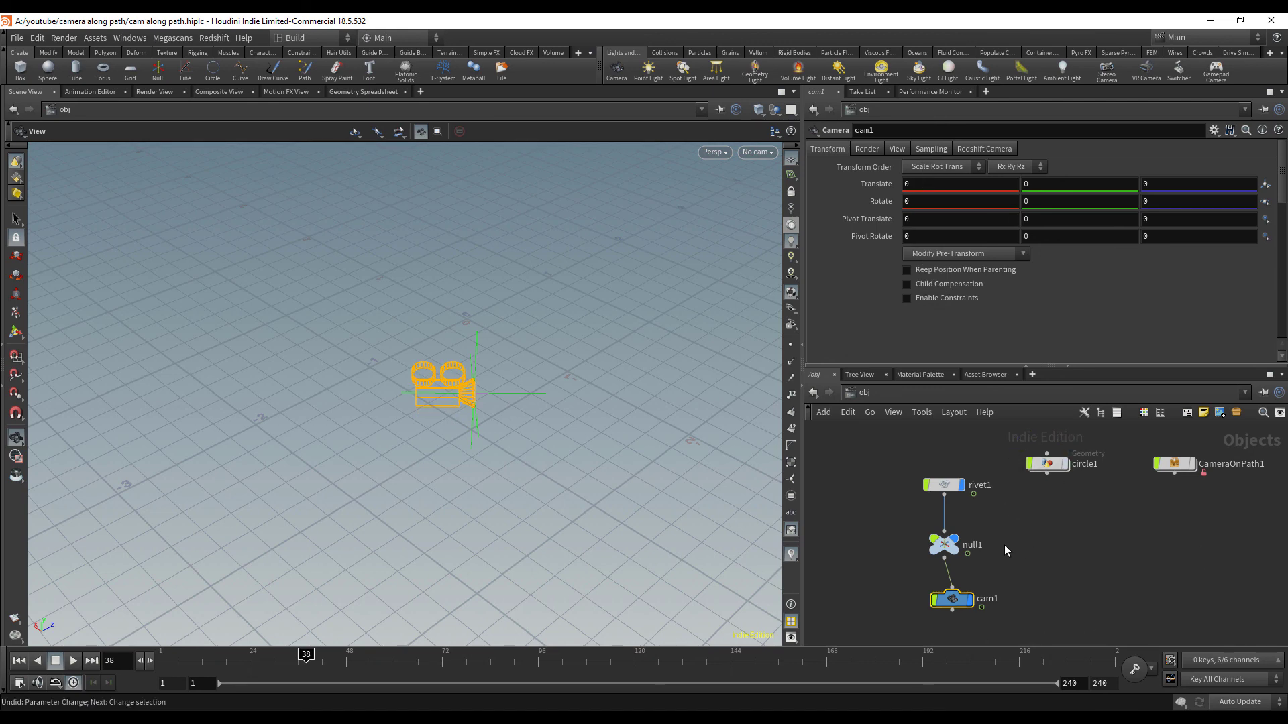